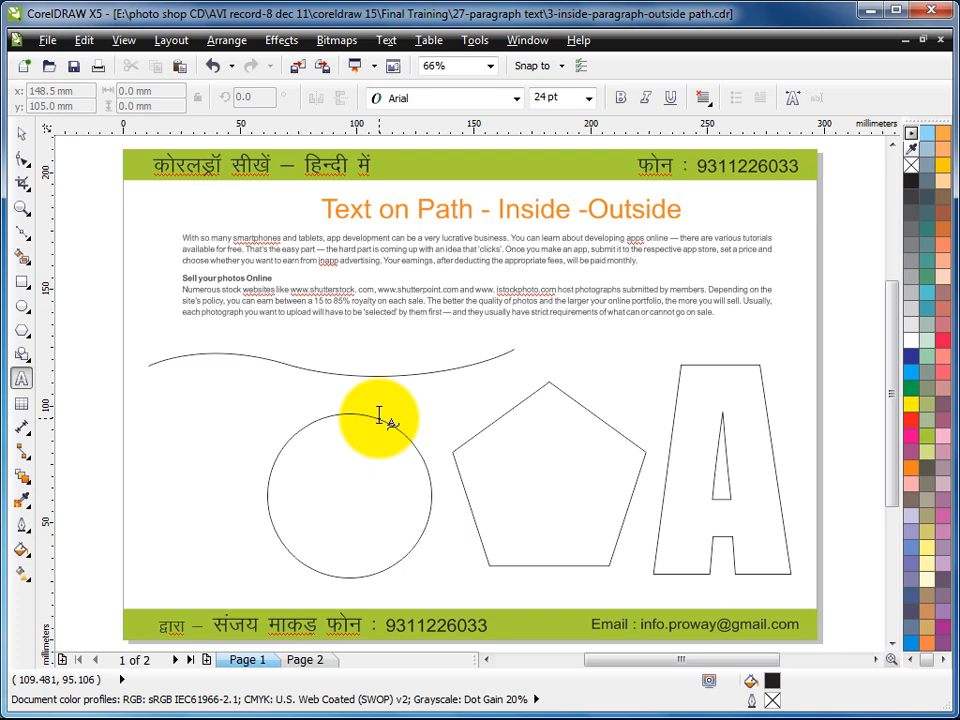
# Add the text "fdfsd sdfs sdf sdf sd dfds df sdf f" along the outside of the circle's path.
pyautogui.click(380, 418)
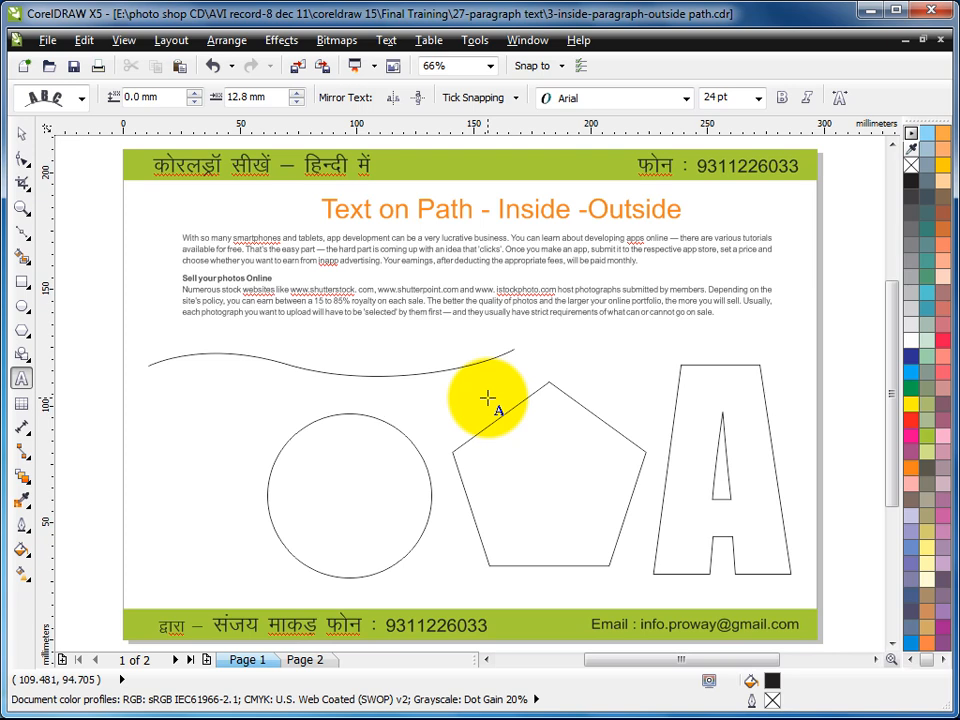
pyautogui.write('fdfsd')
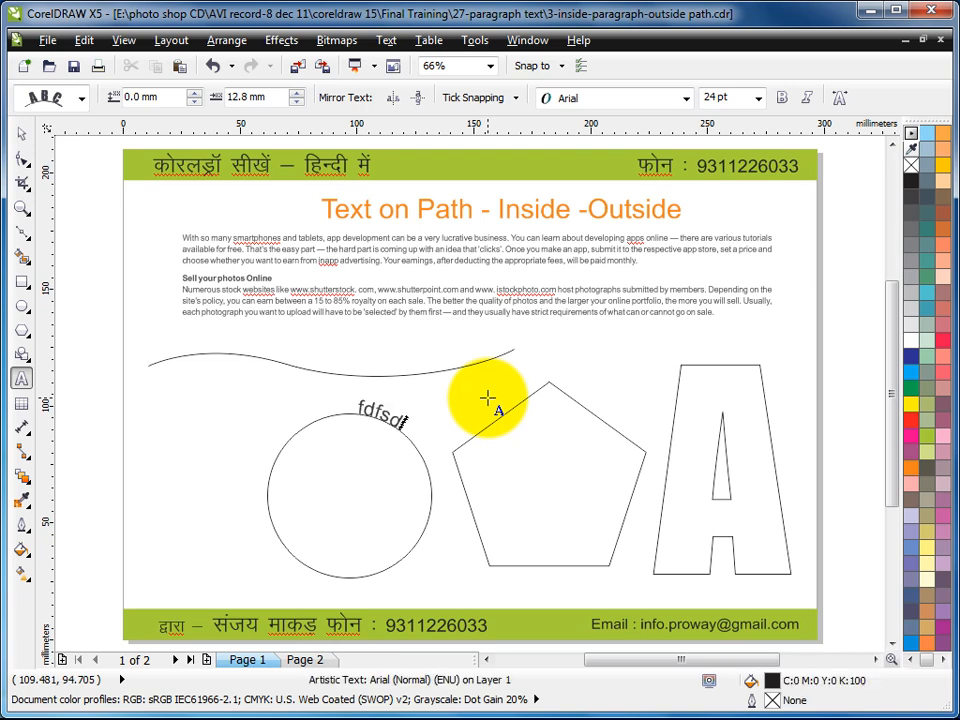
pyautogui.write(' sdfs sdf sd')
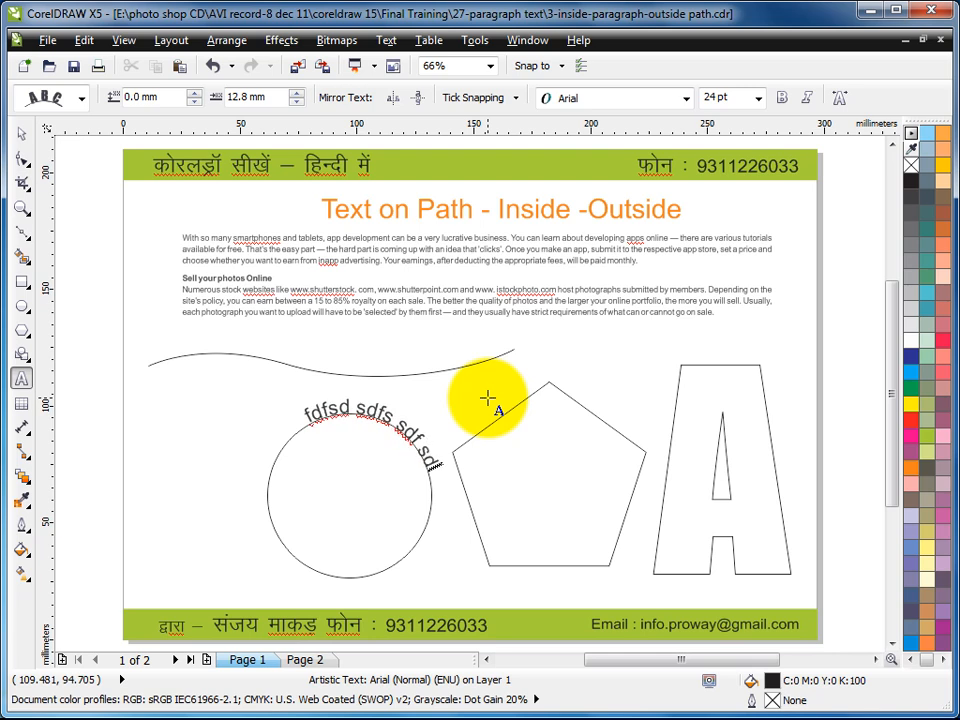
pyautogui.write('f sd dfds df sdf f')
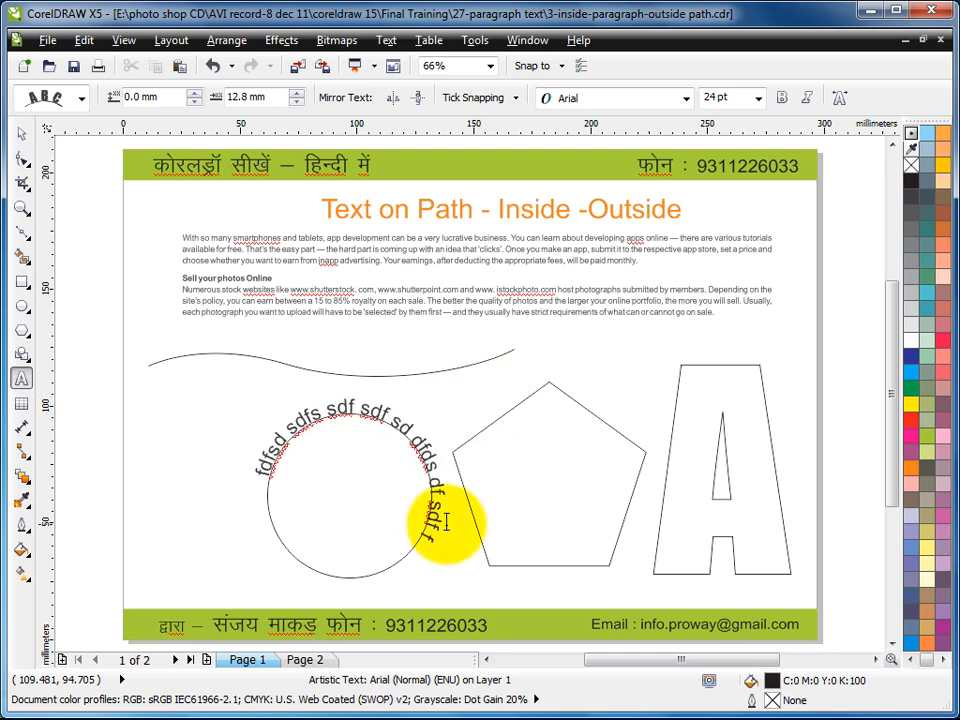
pyautogui.press('Escape')
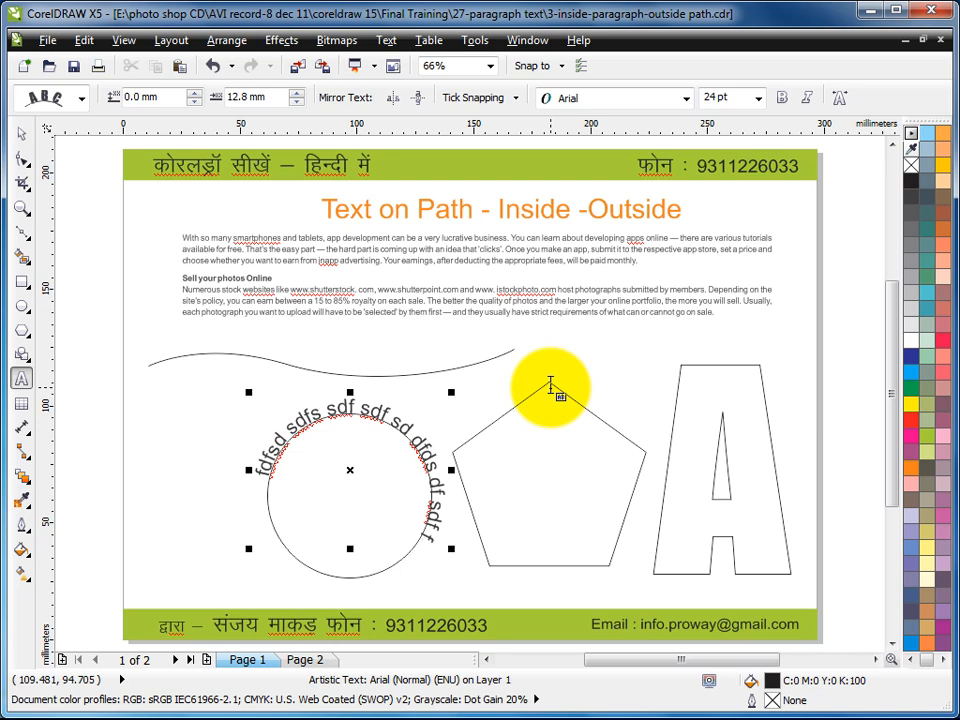
# Enter several lines of dummy paragraph text inside the pentagon and inside the letter A shape.
pyautogui.click(550, 387)
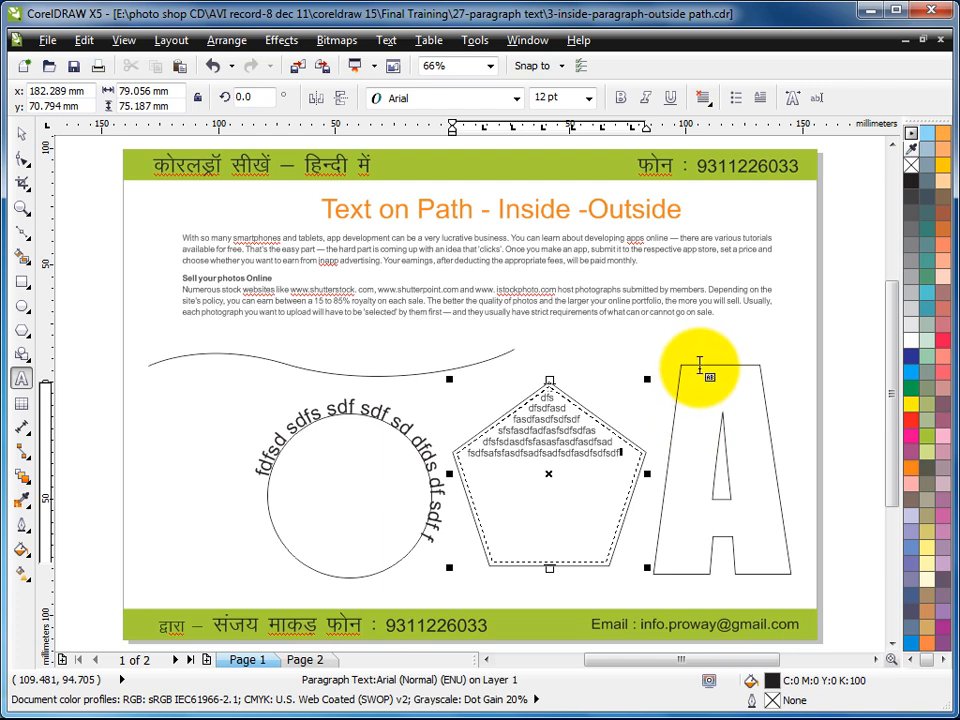
pyautogui.click(698, 369)
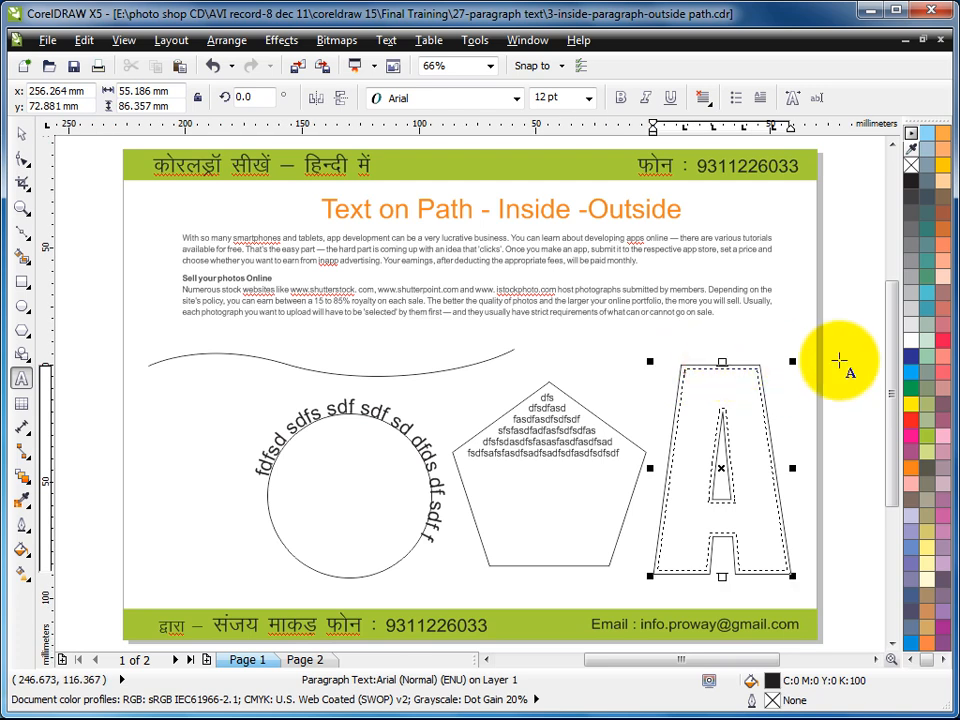
pyautogui.write('fsdfasdfasdfasd')
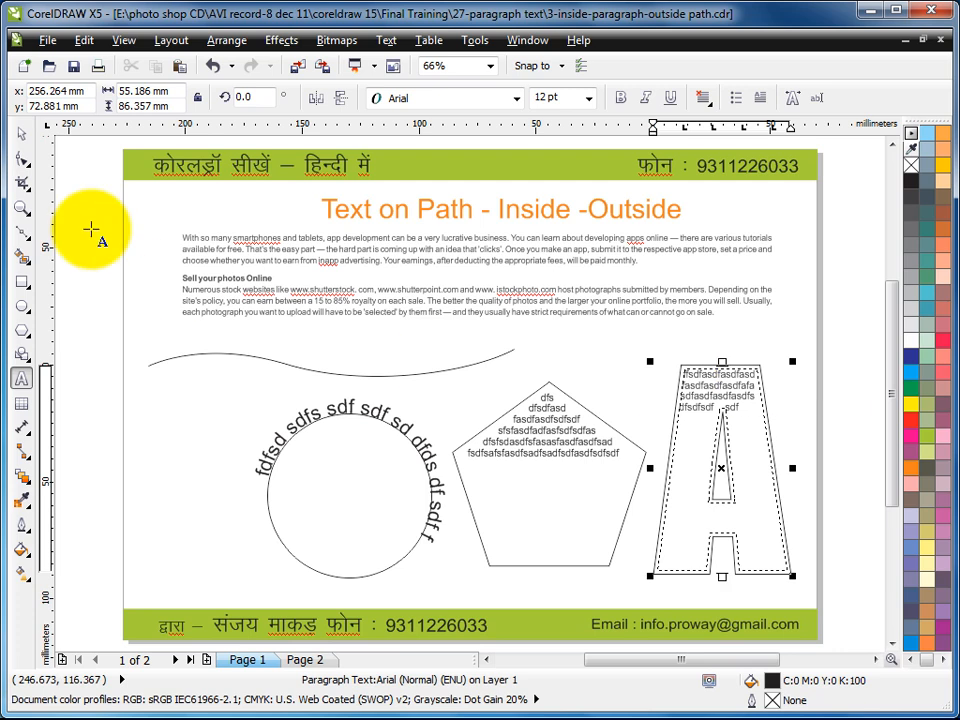
# Give the letter A shape a red outline with a width of 3.0 pt.
pyautogui.click(22, 133)
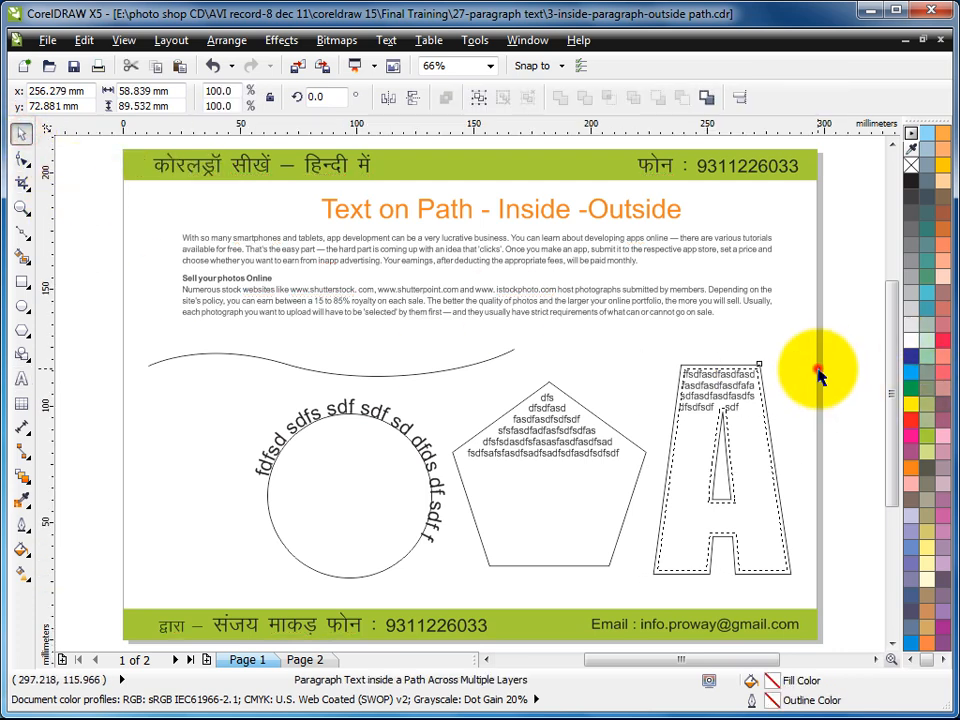
pyautogui.click(816, 367)
pyautogui.click(733, 386)
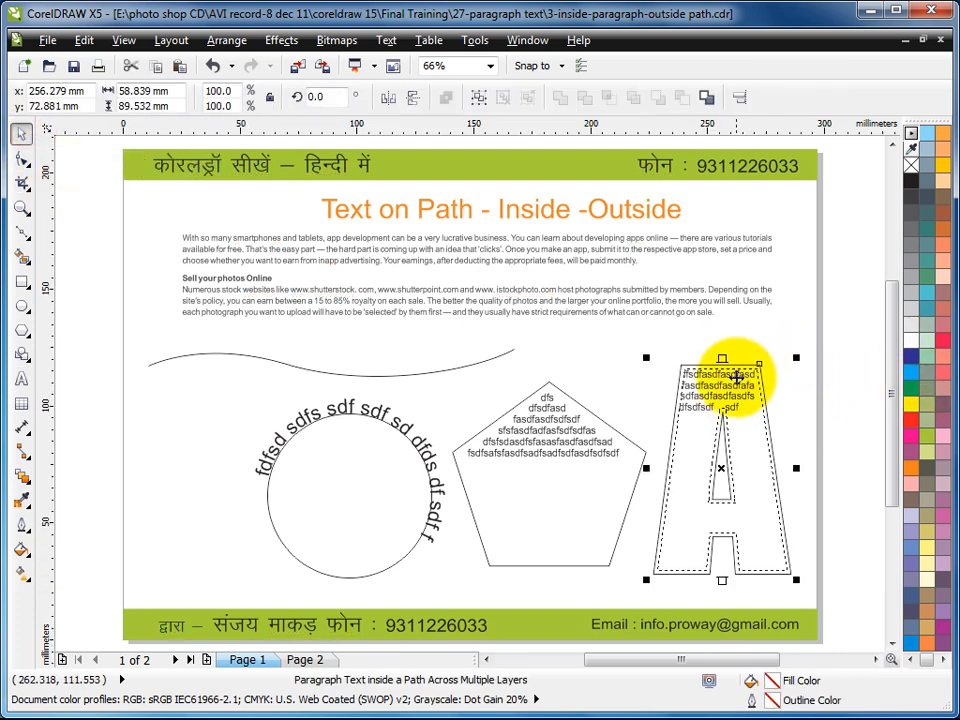
pyautogui.click(771, 321)
pyautogui.click(738, 388)
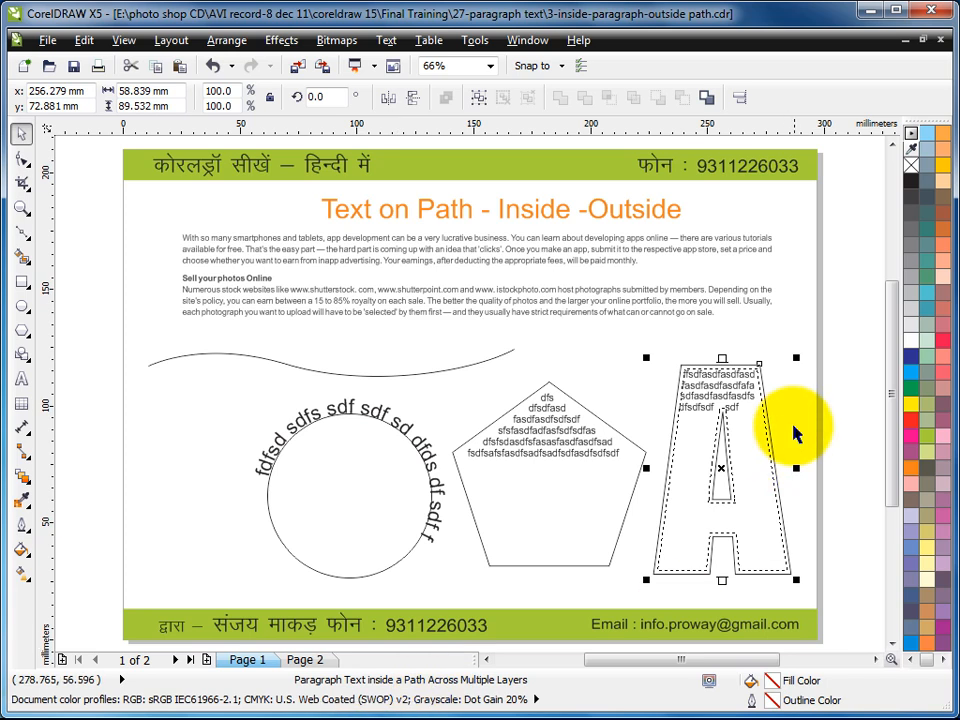
pyautogui.click(793, 384)
pyautogui.click(762, 377)
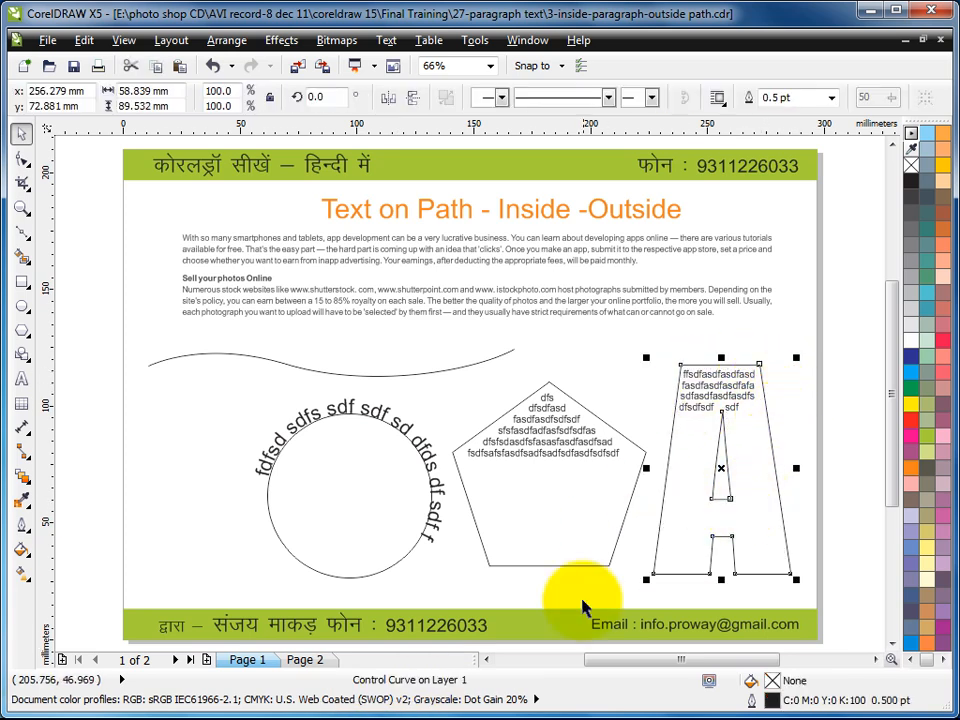
pyautogui.rightClick(913, 419)
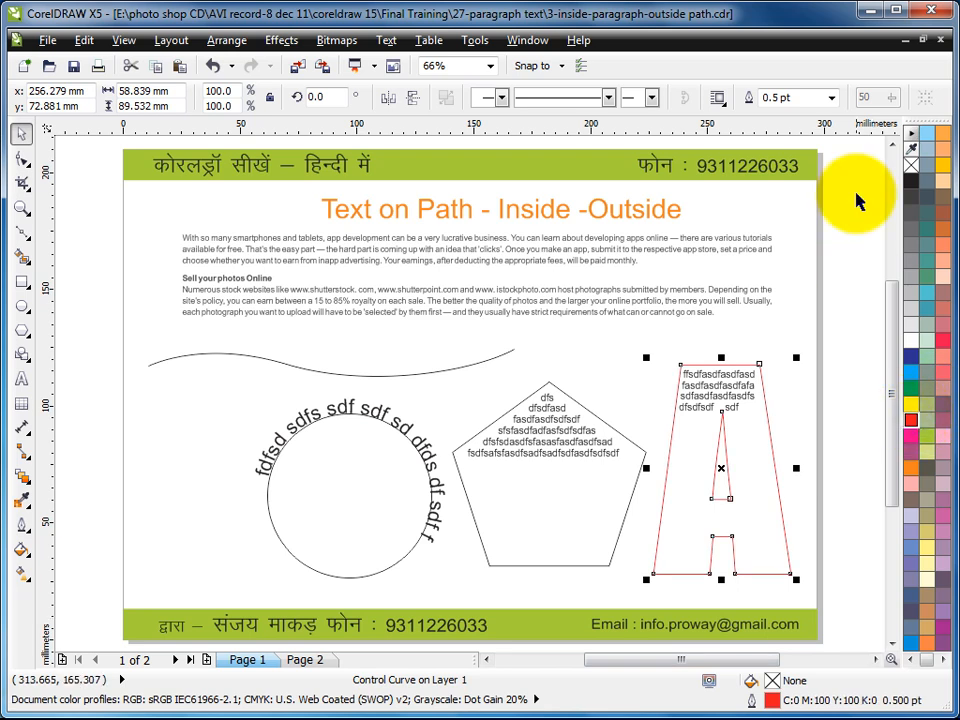
pyautogui.click(831, 97)
pyautogui.click(785, 201)
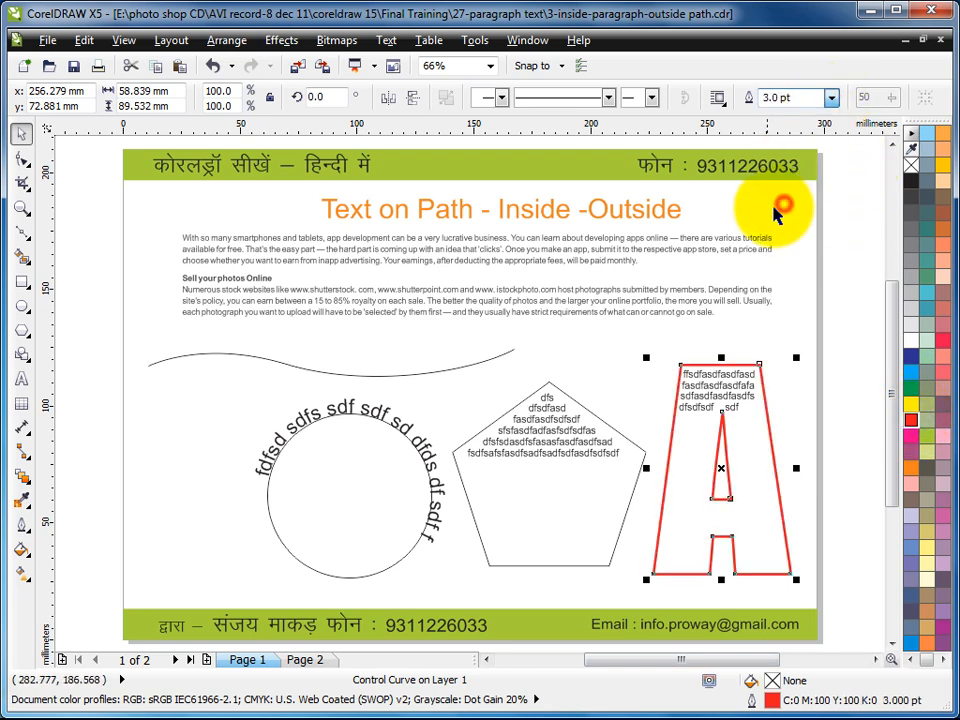
pyautogui.click(765, 362)
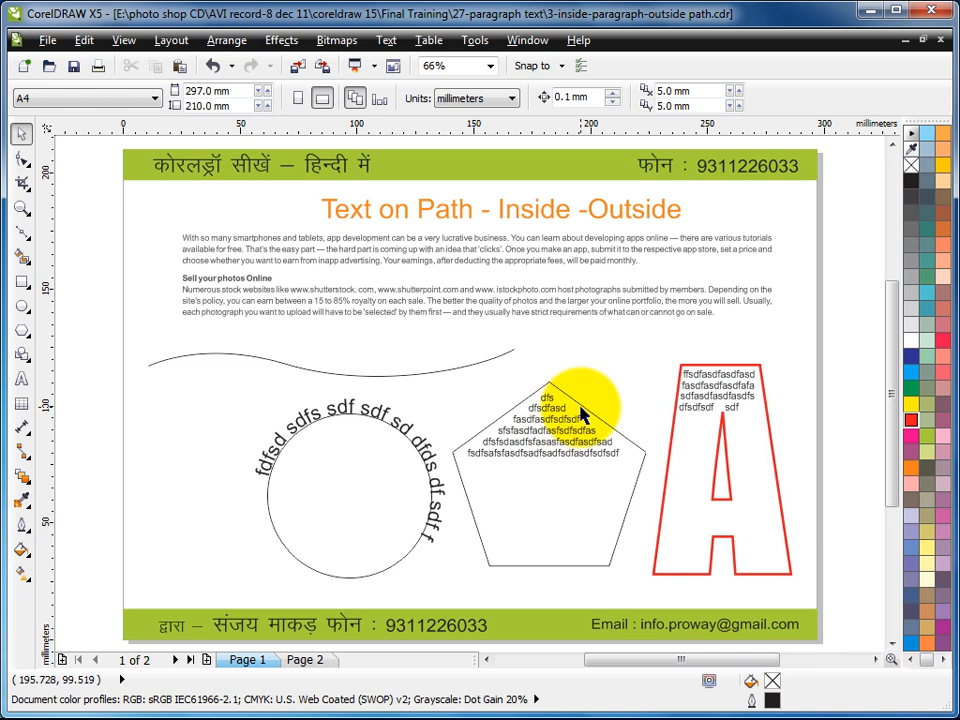
pyautogui.click(794, 343)
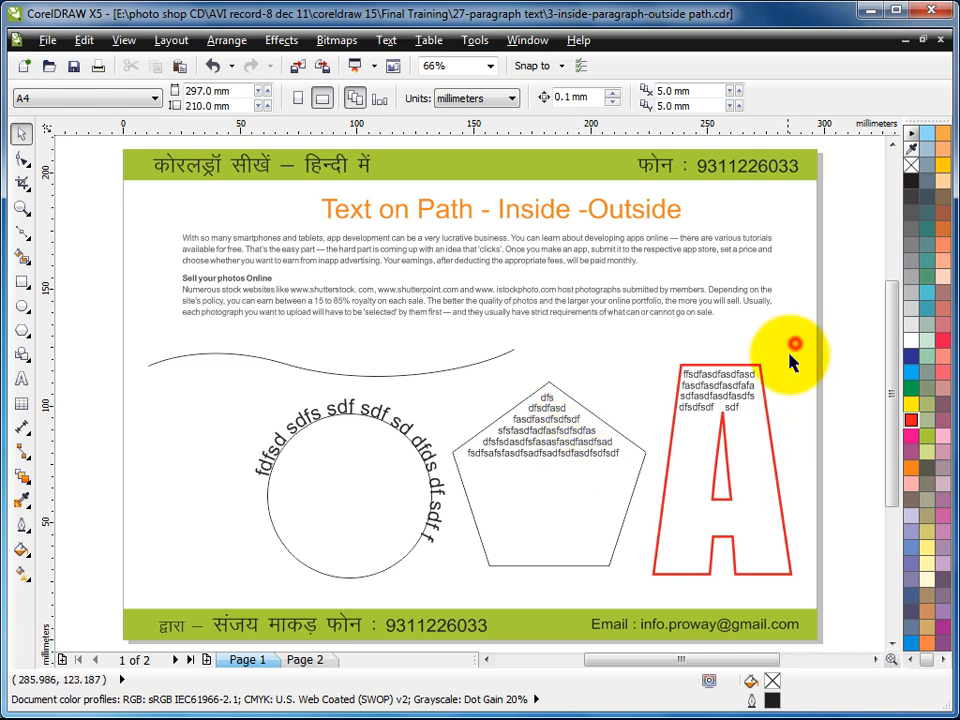
# Break the paragraph text apart from the letter A shape and move it past the page's right edge.
pyautogui.click(711, 395)
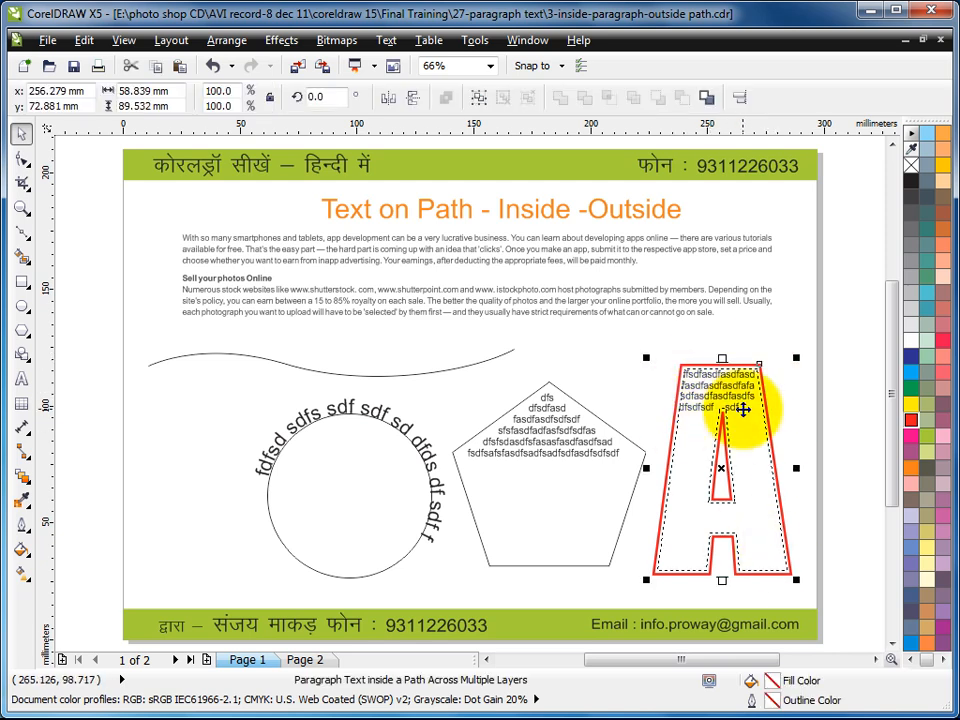
pyautogui.click(227, 40)
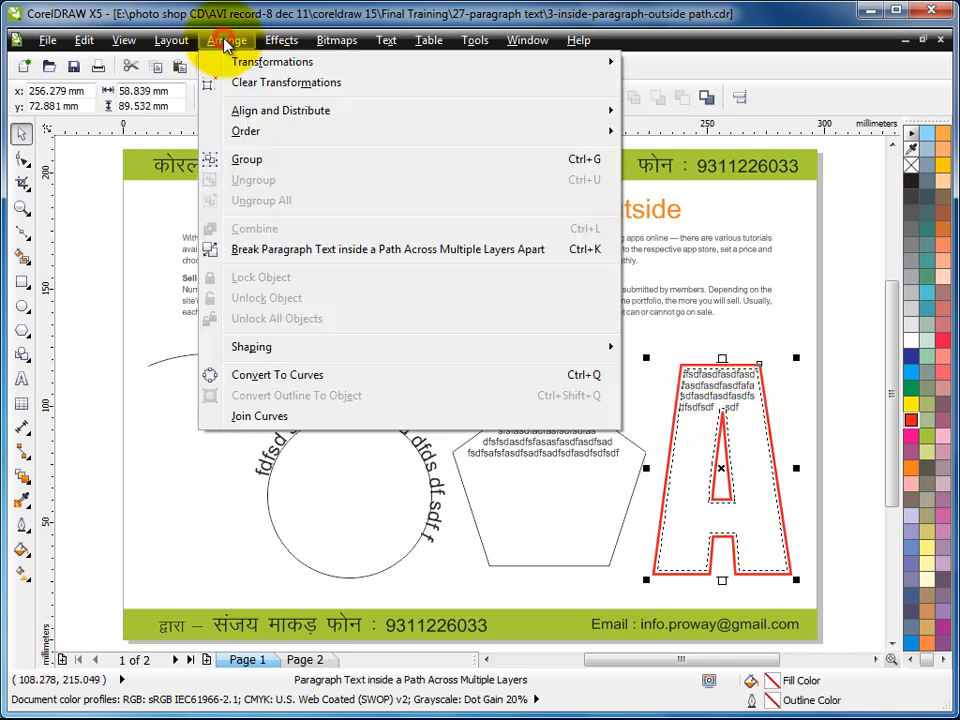
pyautogui.click(266, 250)
pyautogui.click(778, 322)
pyautogui.moveTo(672, 376); pyautogui.dragTo(805, 338)
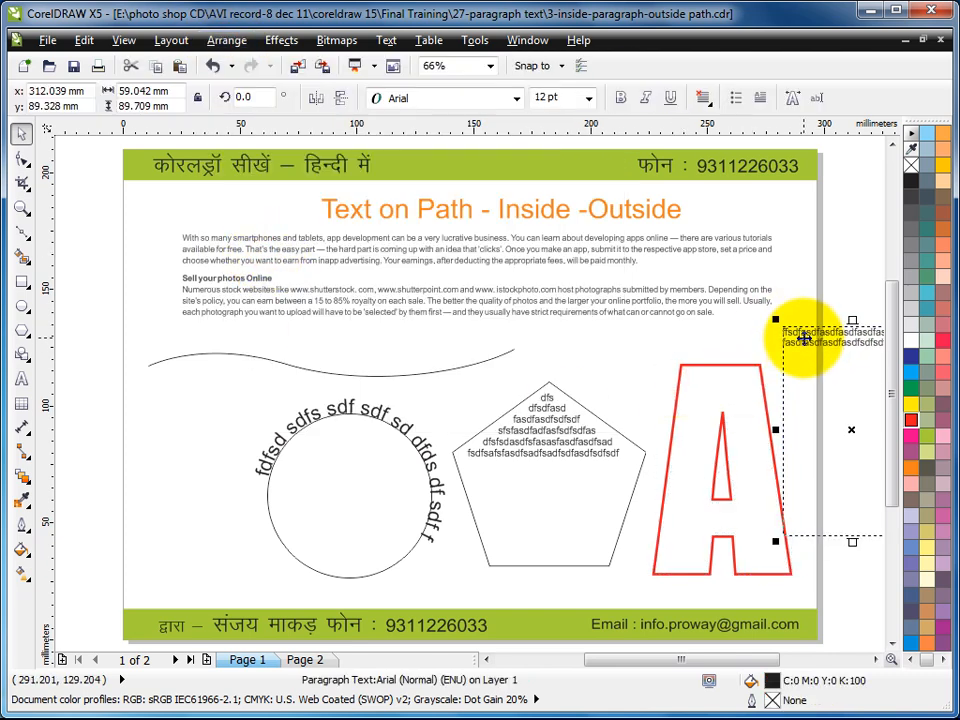
pyautogui.click(574, 450)
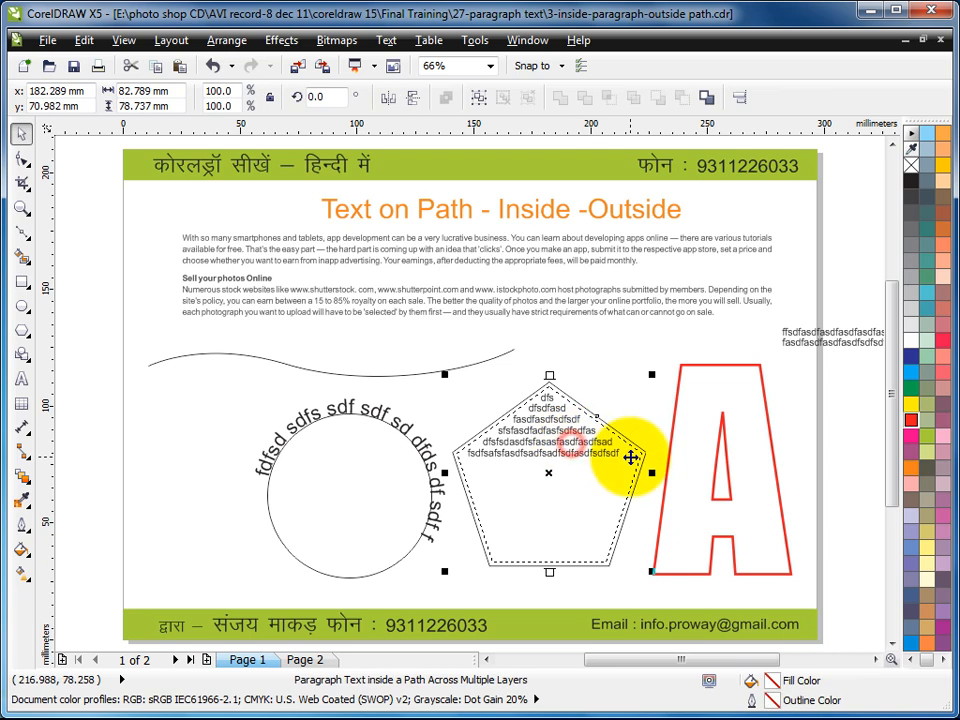
pyautogui.click(398, 424)
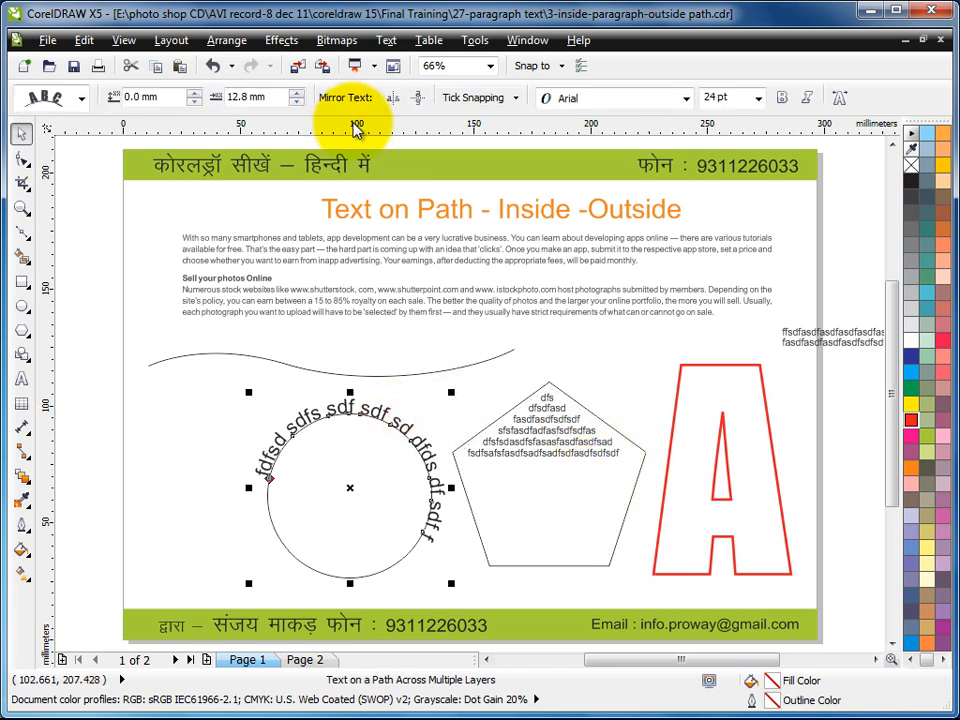
pyautogui.click(207, 385)
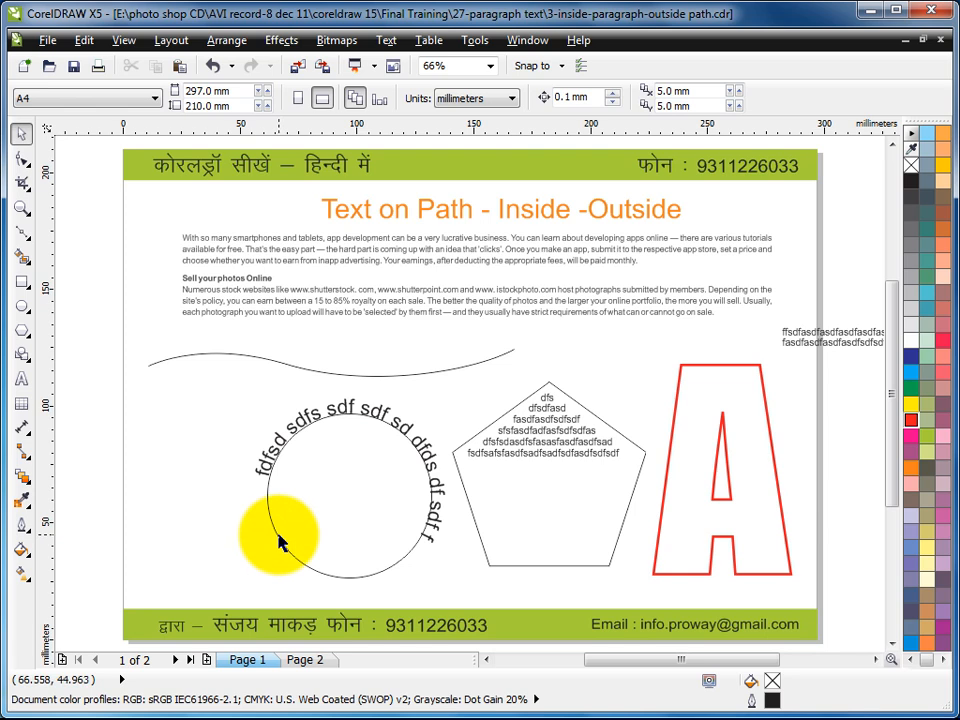
pyautogui.click(270, 550)
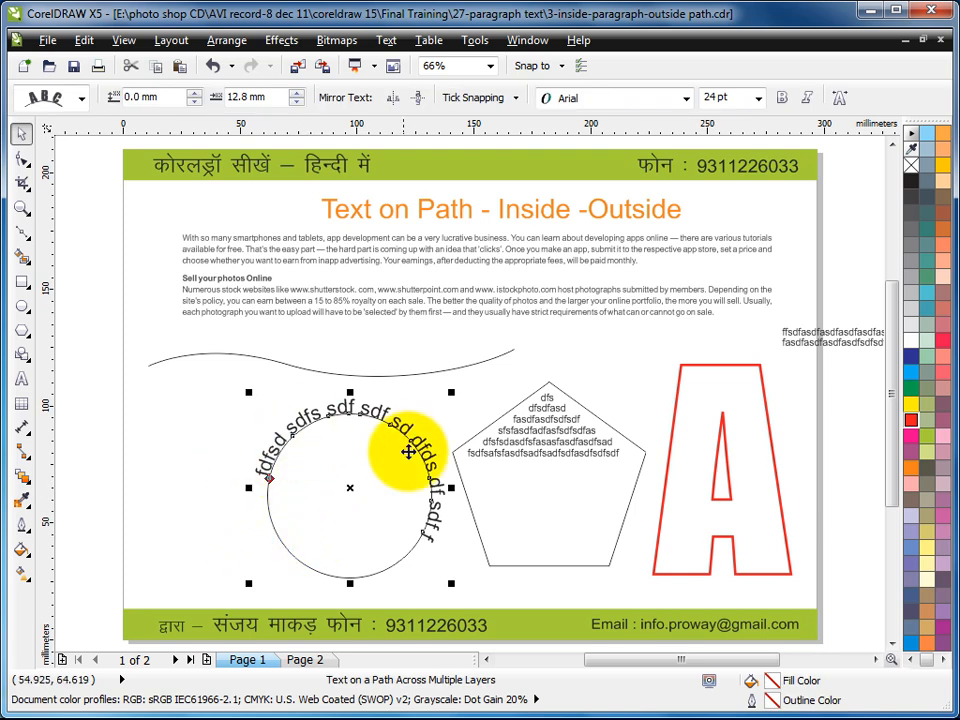
pyautogui.click(193, 456)
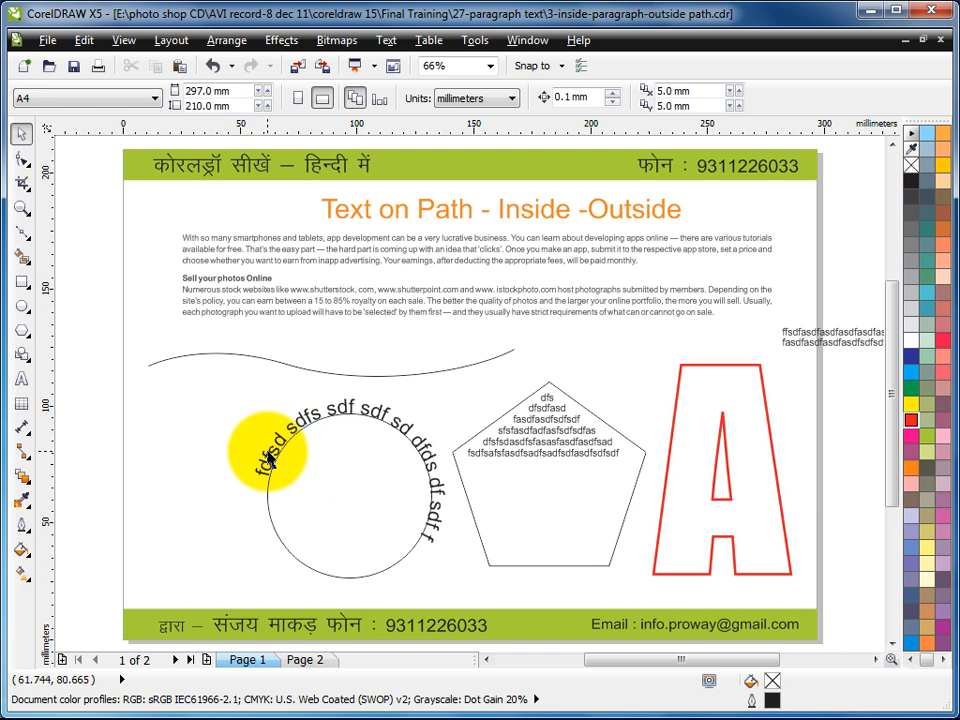
# Break the text on the circle apart from its path.
pyautogui.click(268, 452)
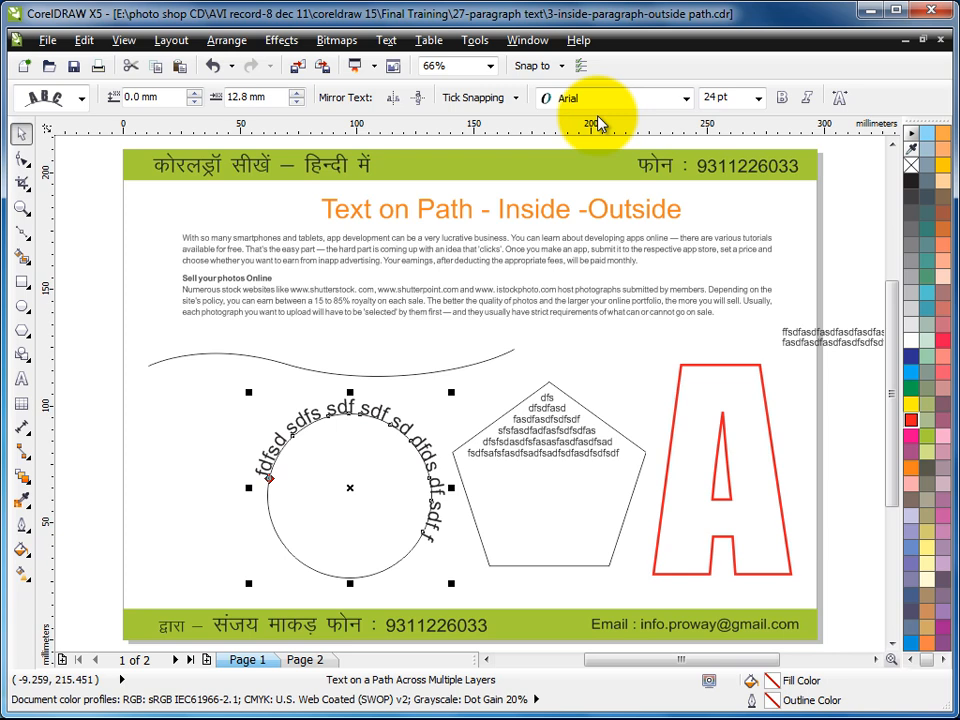
pyautogui.click(220, 41)
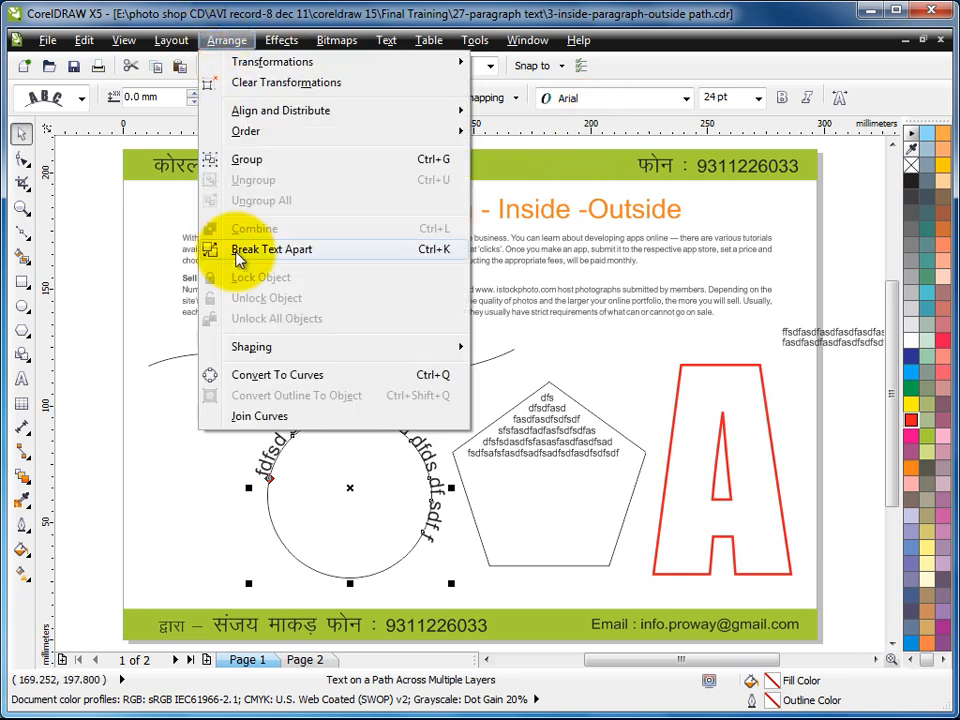
pyautogui.click(260, 249)
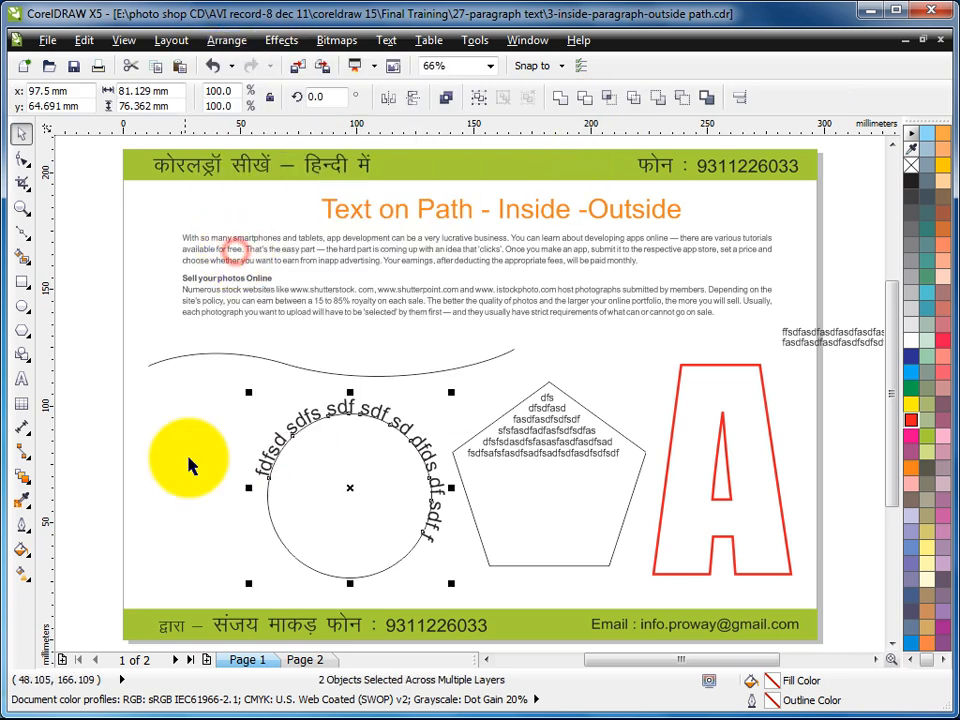
pyautogui.click(163, 453)
# Move the curved text up and left off the circle and straighten it into a single line.
pyautogui.click(367, 407)
pyautogui.click(390, 414)
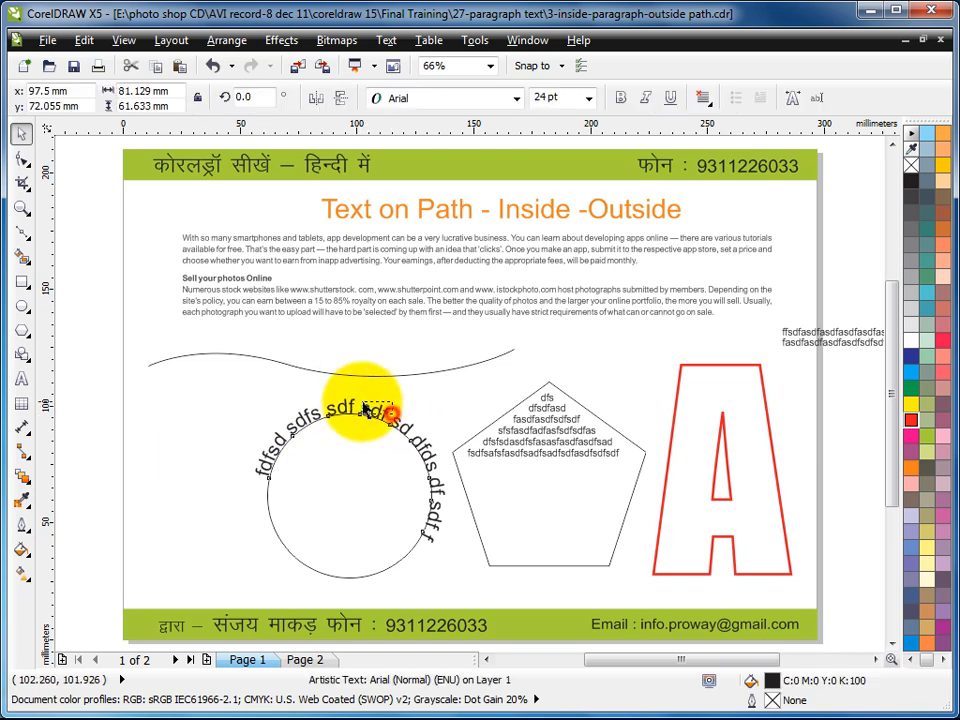
pyautogui.moveTo(342, 406); pyautogui.dragTo(300, 395)
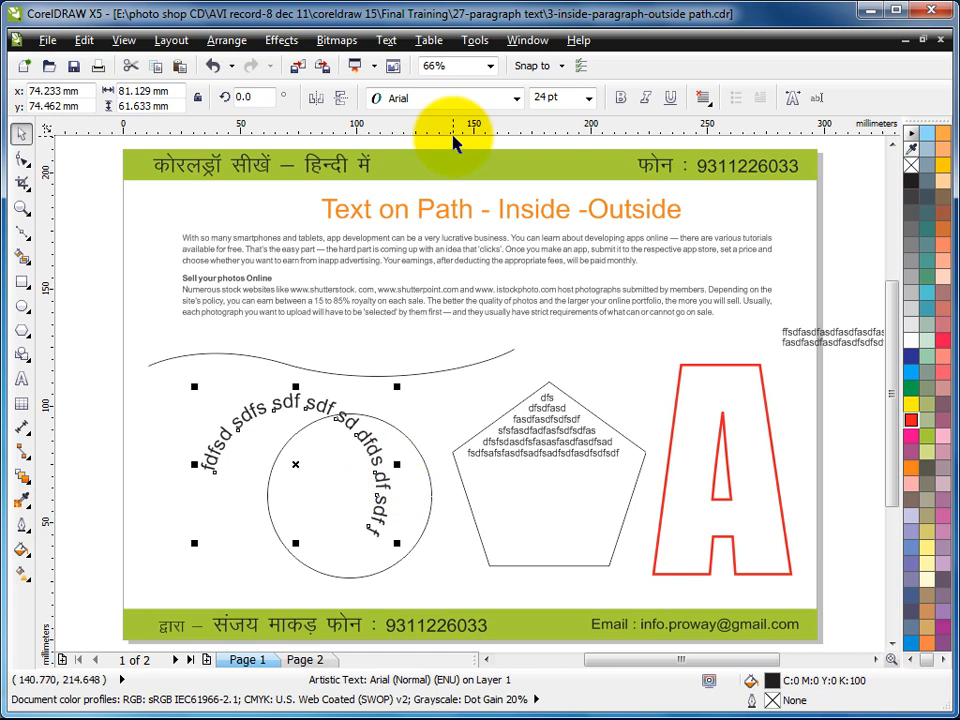
pyautogui.click(386, 41)
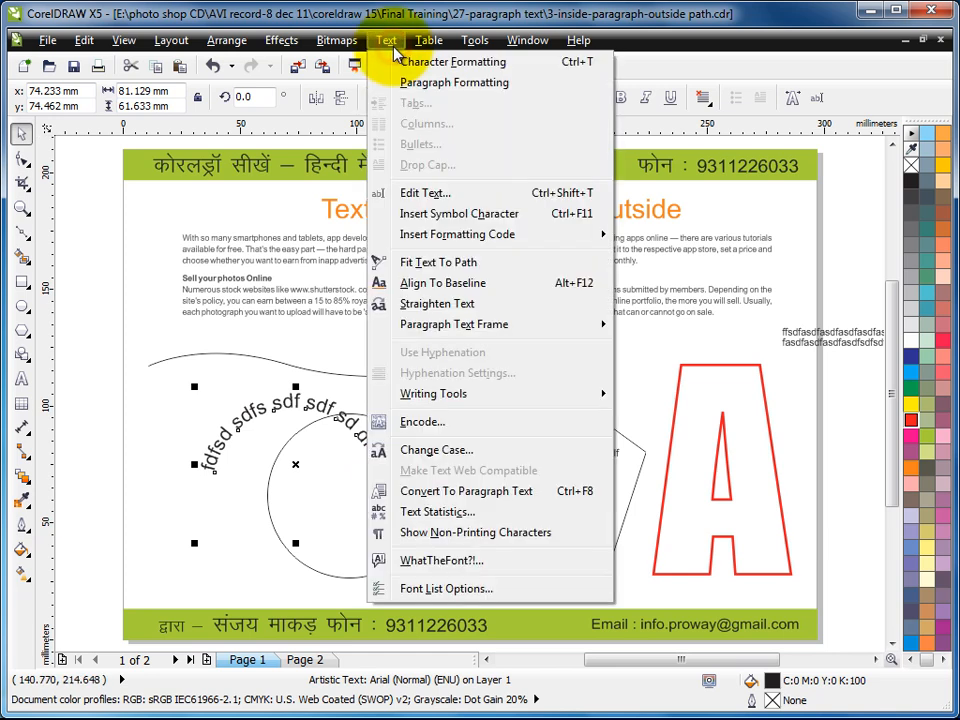
pyautogui.click(467, 309)
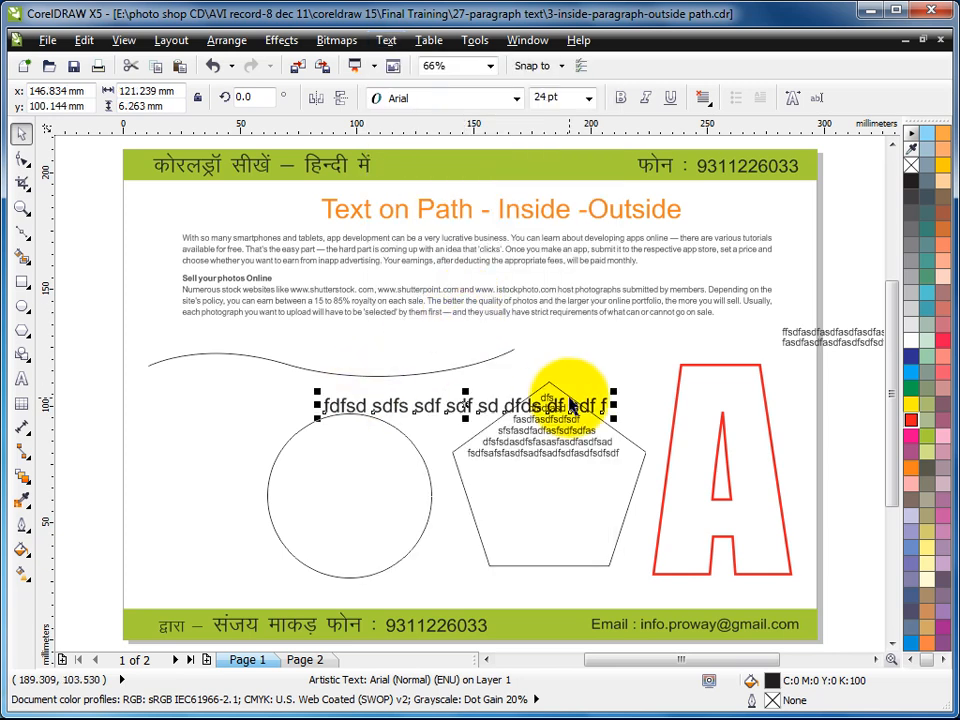
# Break the paragraph text apart from the pentagon and move it toward the letter A shape.
pyautogui.click(519, 447)
pyautogui.click(227, 40)
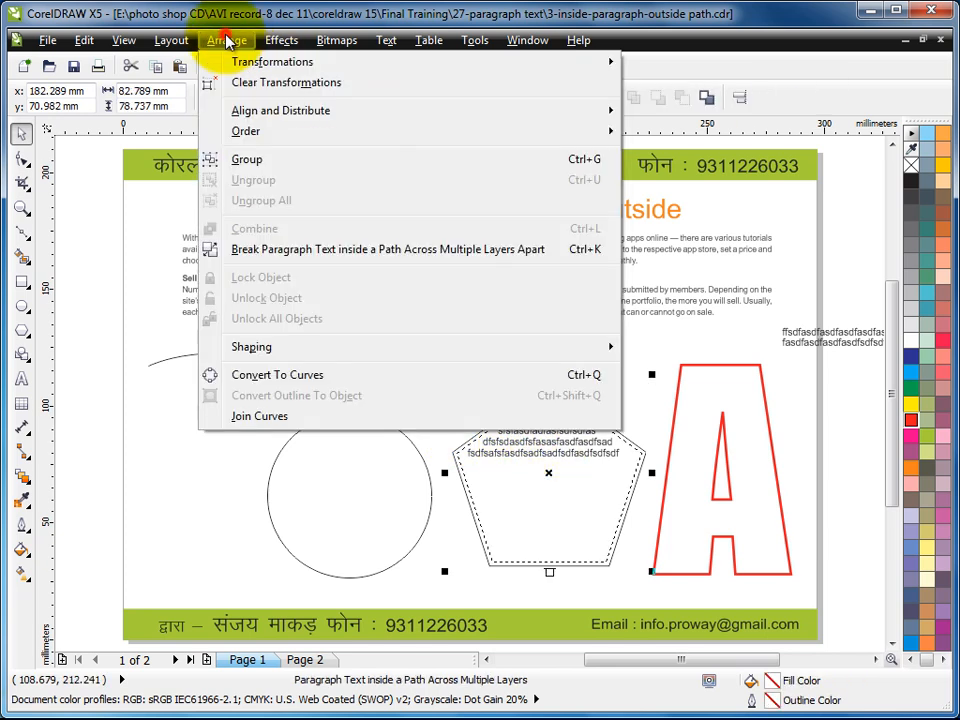
pyautogui.click(290, 247)
pyautogui.click(583, 352)
pyautogui.moveTo(545, 450); pyautogui.dragTo(652, 405)
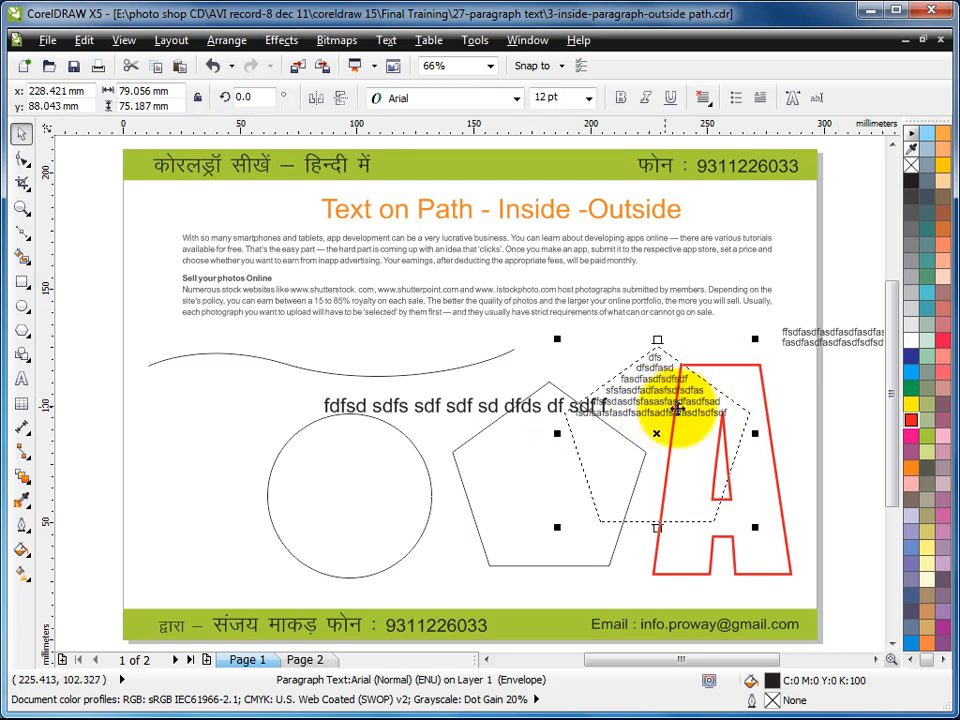
# Clear the transformations of the pentagon-shaped paragraph text and move it past the page's right edge, below the other detached text.
pyautogui.click(227, 40)
pyautogui.click(258, 86)
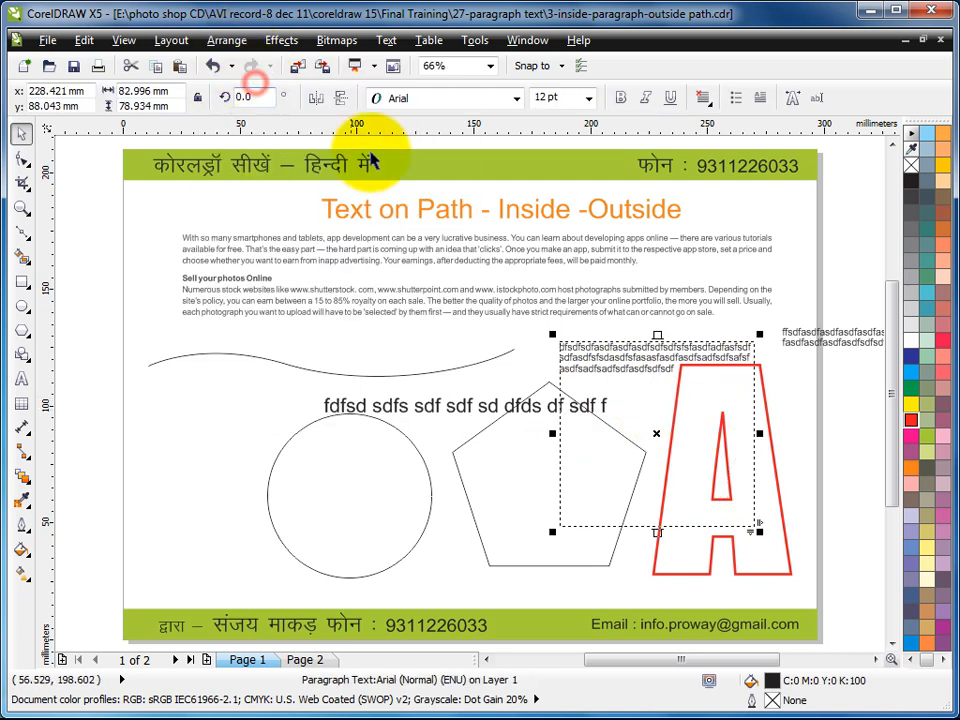
pyautogui.moveTo(627, 347); pyautogui.dragTo(844, 374)
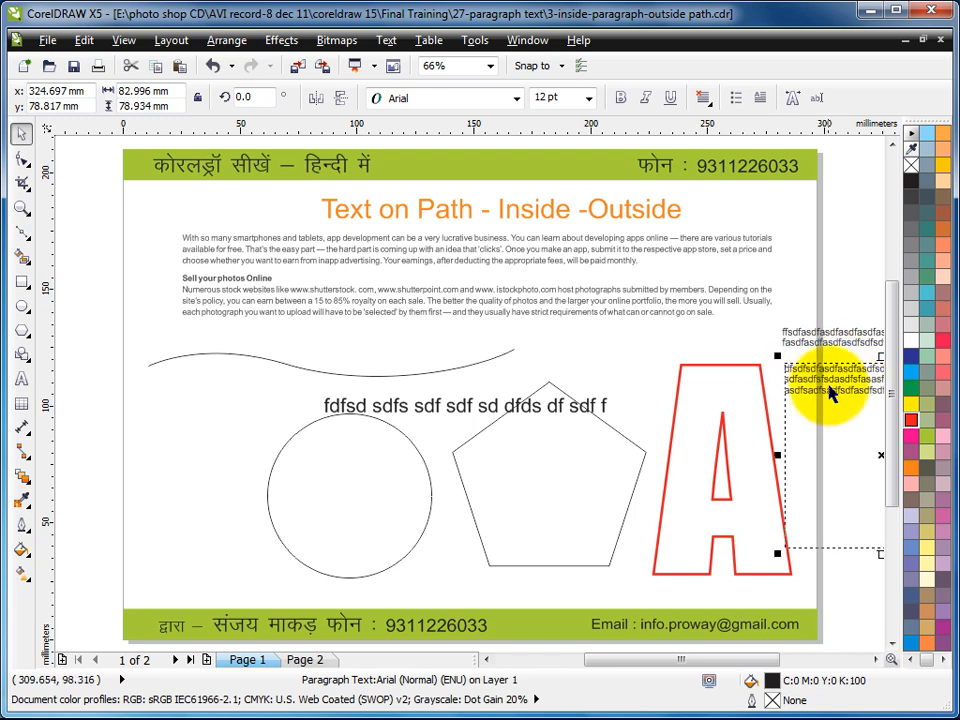
# Add the artistic text "fsdf af asdfasd asdf asdf asdf as saf" along the wavy curve.
pyautogui.click(498, 410)
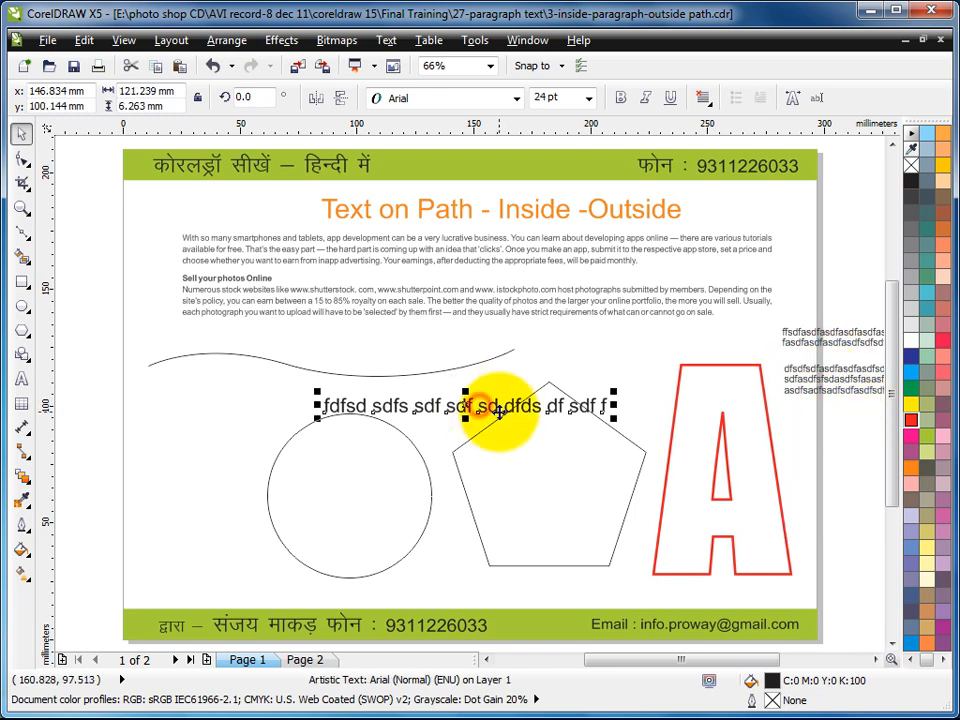
pyautogui.click(381, 369)
pyautogui.click(22, 378)
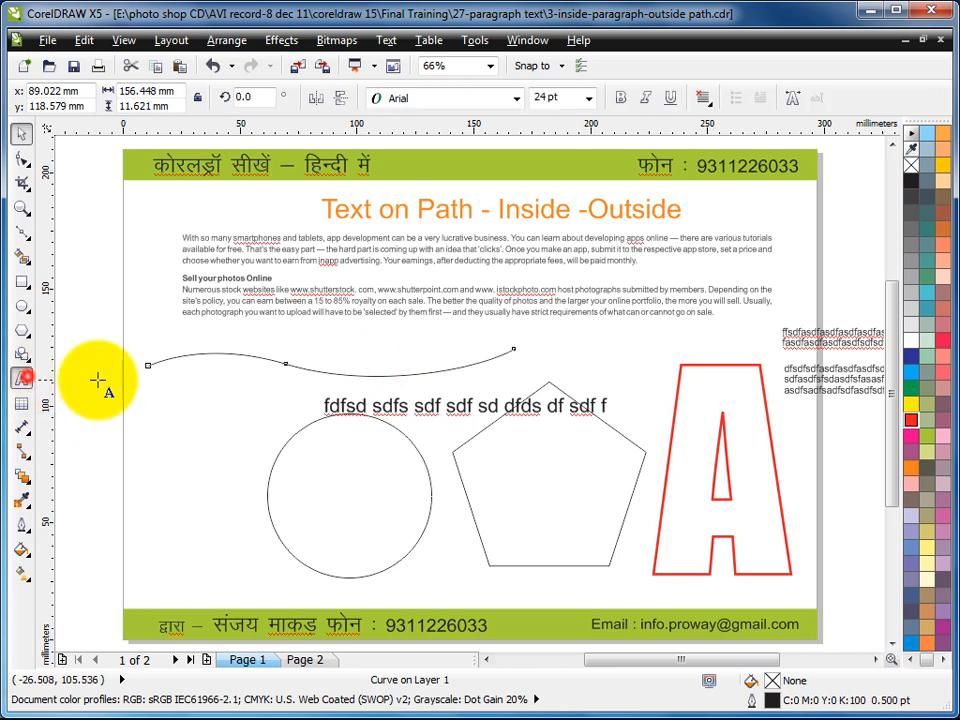
pyautogui.click(188, 352)
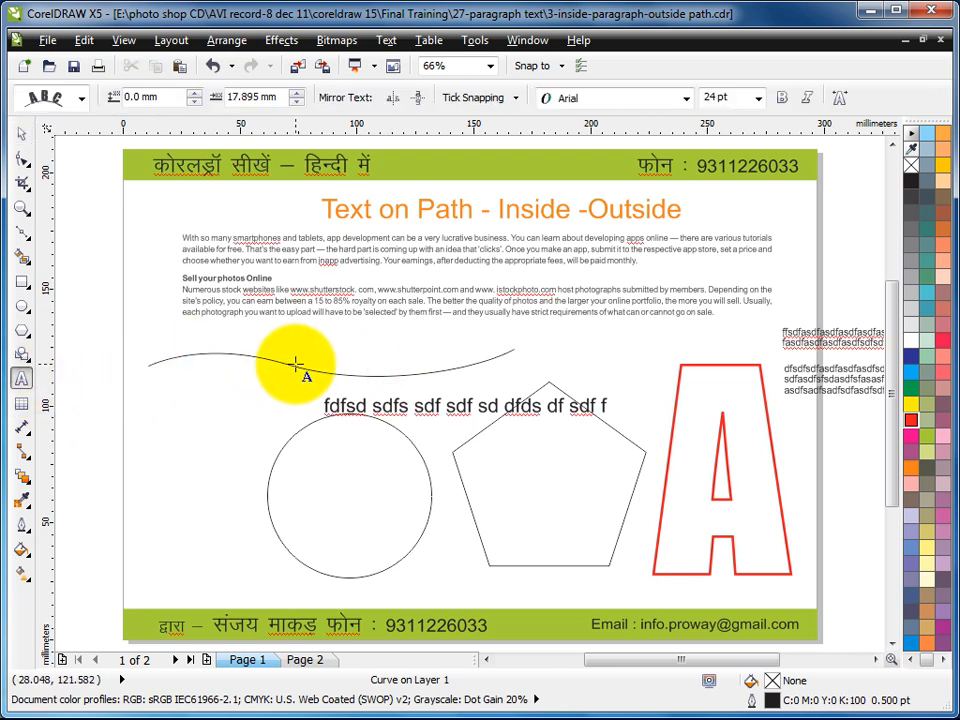
pyautogui.write('fsd')
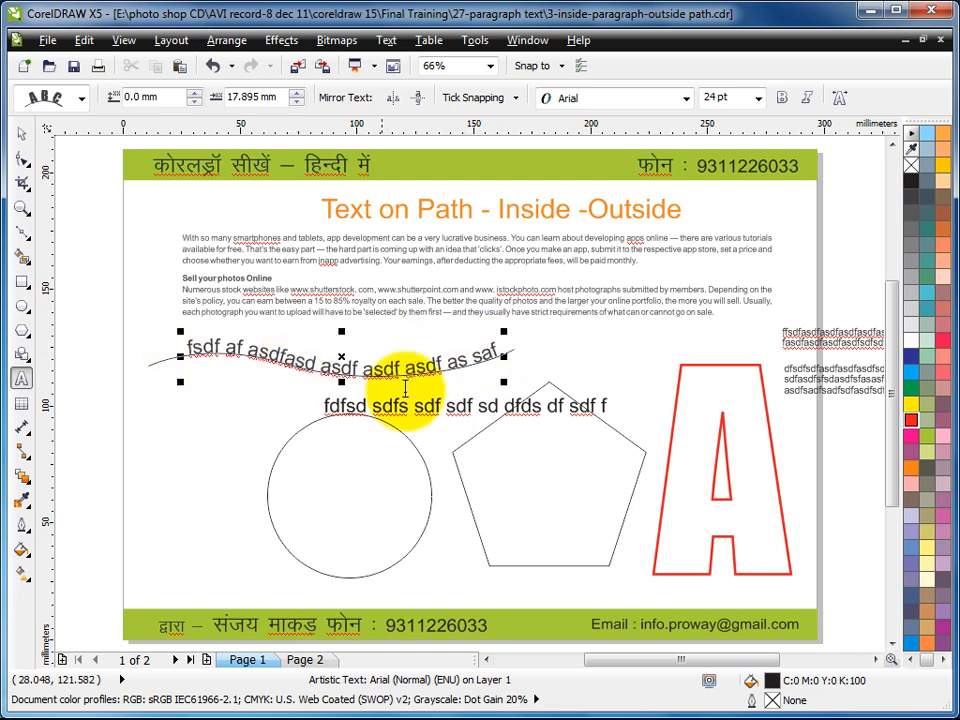
pyautogui.click(22, 134)
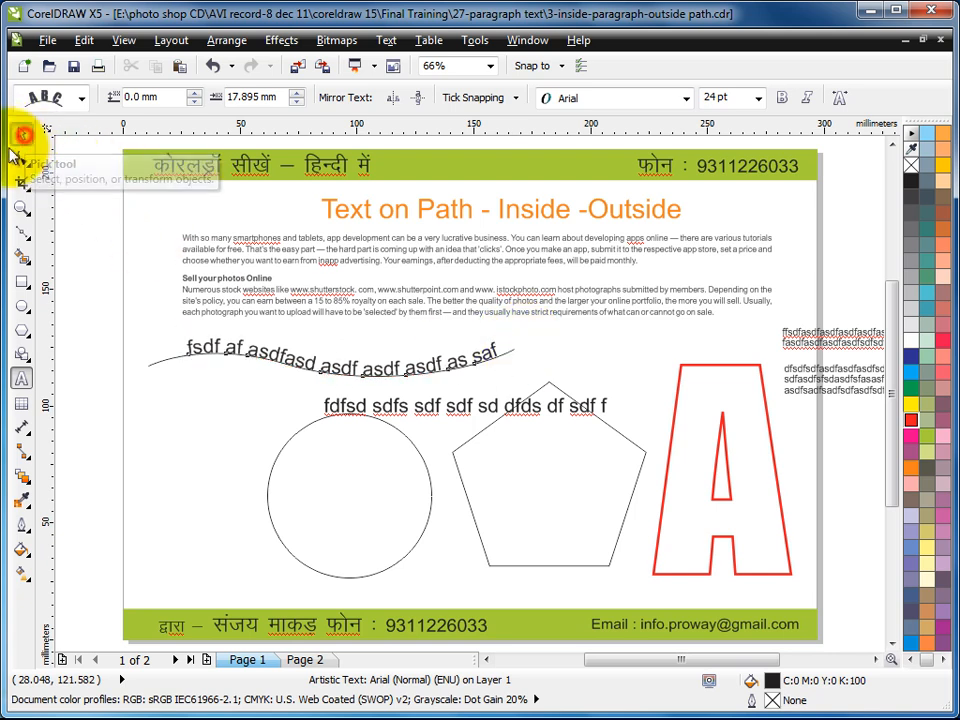
# Slide the text back along the wavy curve toward its start, to an offset of about 11.6 mm.
pyautogui.click(22, 208)
pyautogui.moveTo(107, 208); pyautogui.dragTo(690, 542)
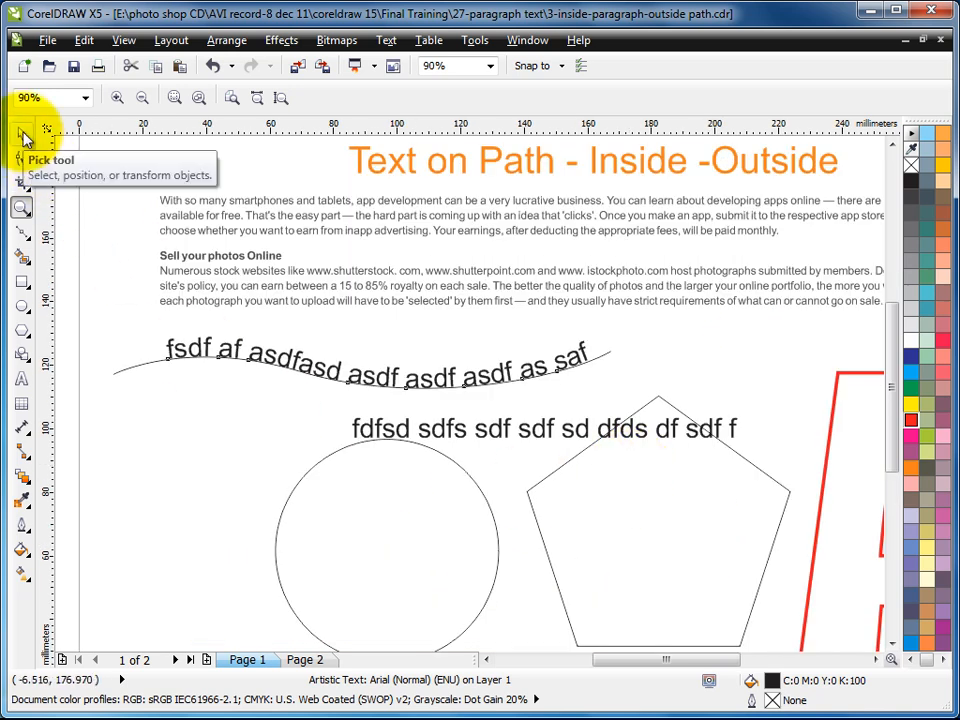
pyautogui.click(22, 134)
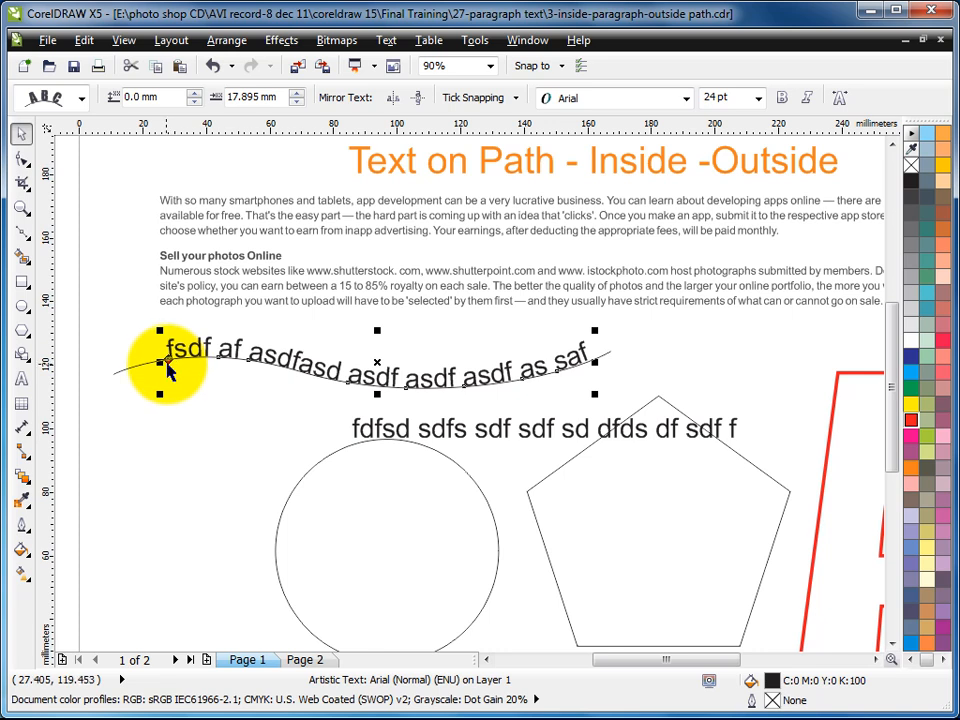
pyautogui.moveTo(165, 362)
pyautogui.mouseDown()
pyautogui.moveTo(155, 356)
pyautogui.moveTo(128, 372)
pyautogui.moveTo(133, 386)
pyautogui.moveTo(139, 323)
pyautogui.moveTo(160, 327)
pyautogui.moveTo(120, 378)
pyautogui.moveTo(167, 399)
pyautogui.moveTo(160, 362)
pyautogui.moveTo(133, 369)
pyautogui.moveTo(133, 349)
pyautogui.moveTo(171, 358)
pyautogui.moveTo(148, 372)
pyautogui.mouseUp()
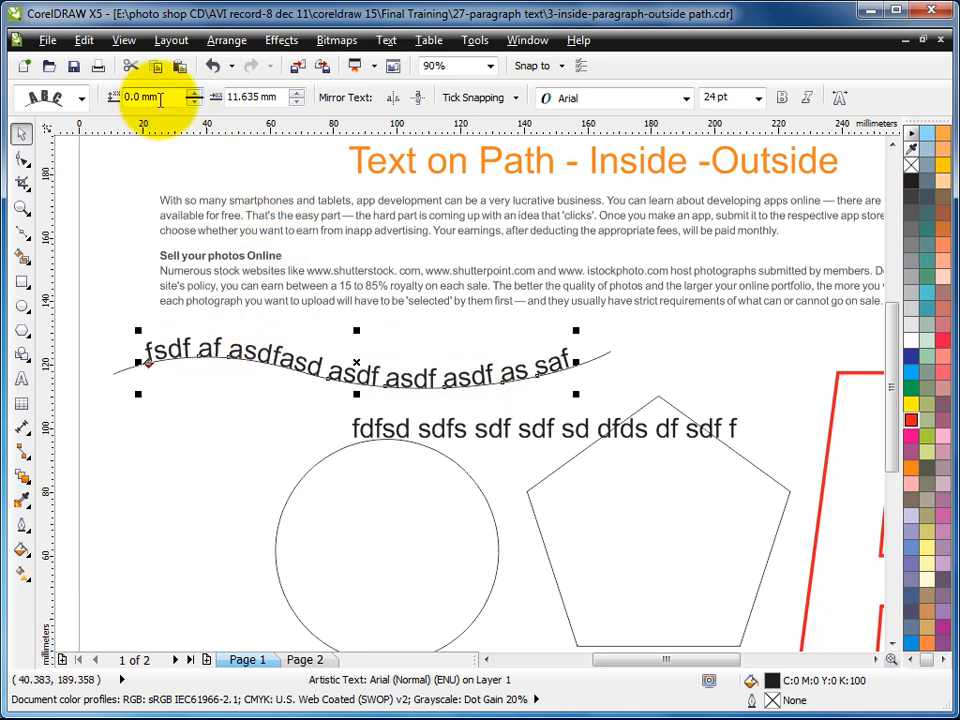
# Try the second, third and fourth text orientations on the wavy curve's text and return to the first one.
pyautogui.click(81, 98)
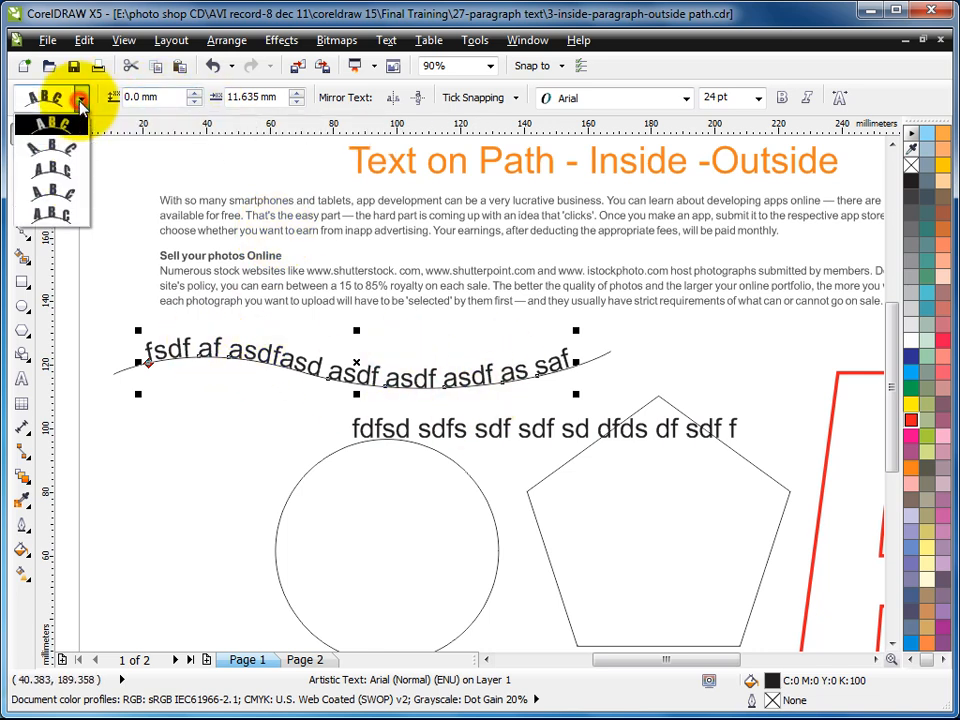
pyautogui.click(60, 147)
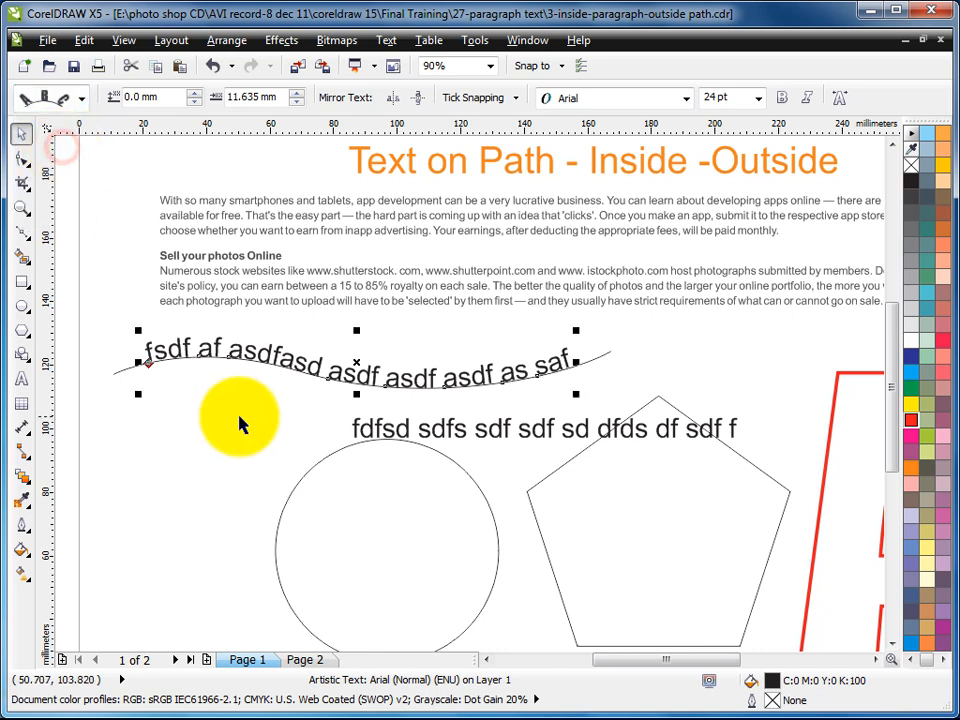
pyautogui.moveTo(145, 360)
pyautogui.mouseDown()
pyautogui.moveTo(205, 365)
pyautogui.moveTo(167, 354)
pyautogui.moveTo(133, 370)
pyautogui.mouseUp()
pyautogui.click(78, 100)
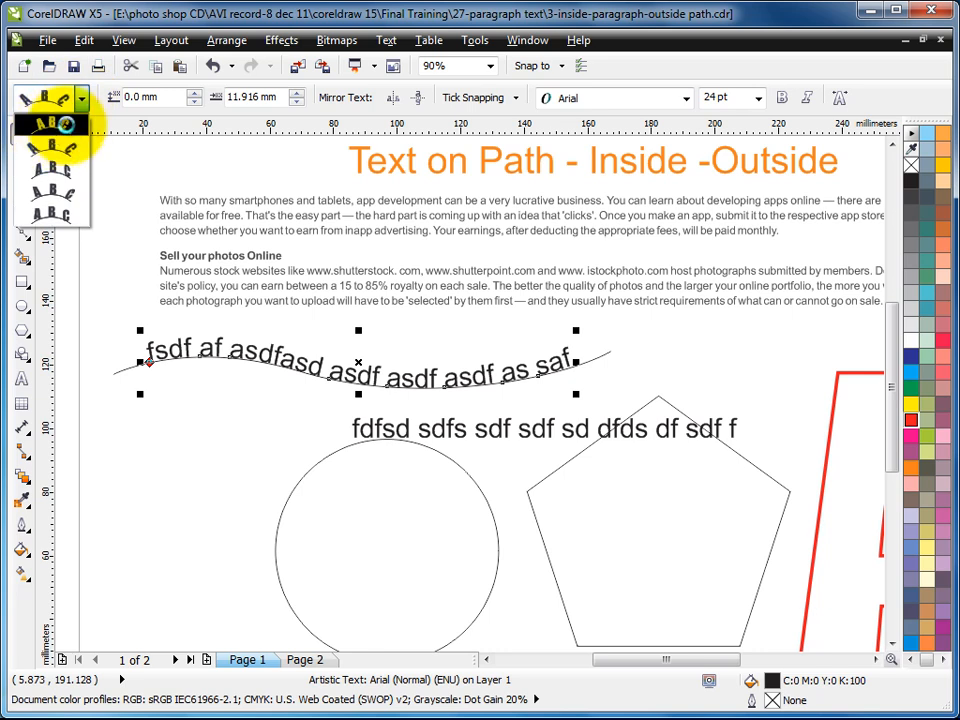
pyautogui.click(70, 178)
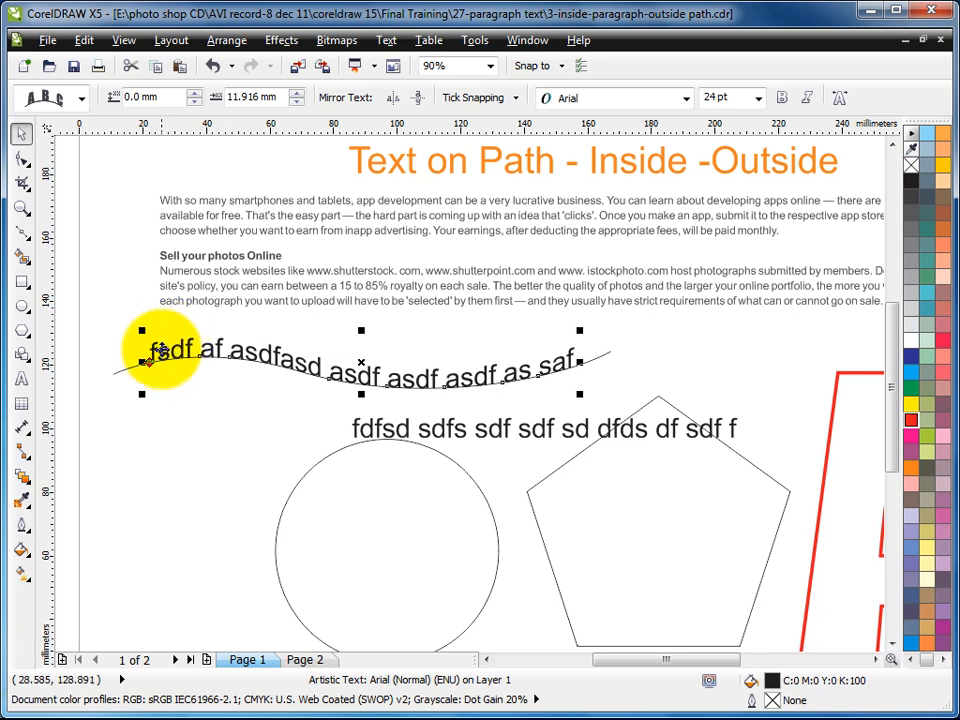
pyautogui.click(83, 100)
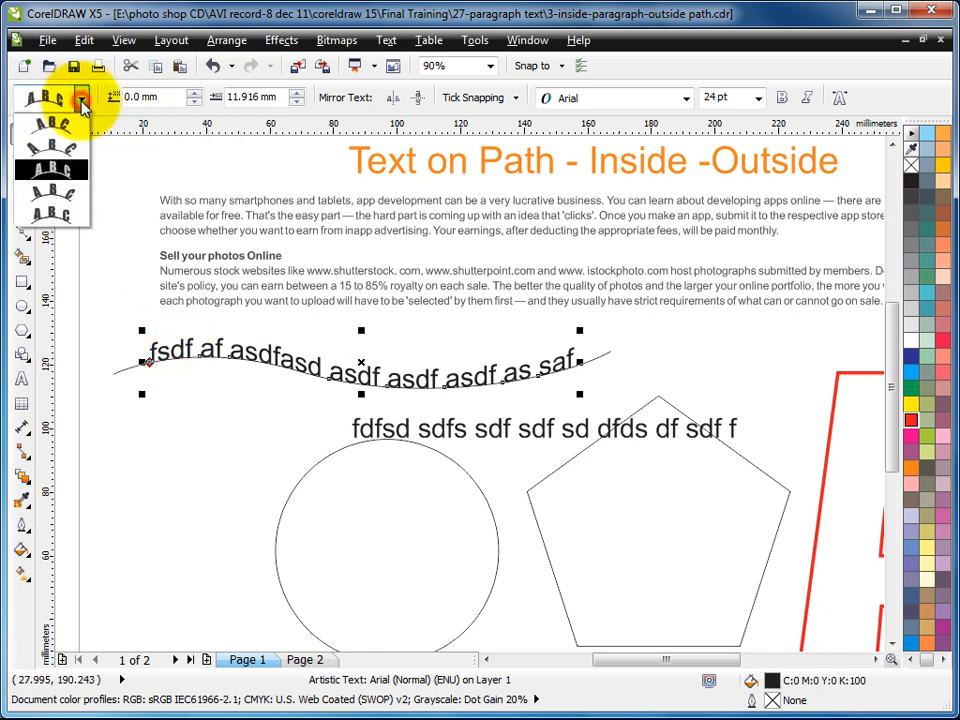
pyautogui.click(78, 195)
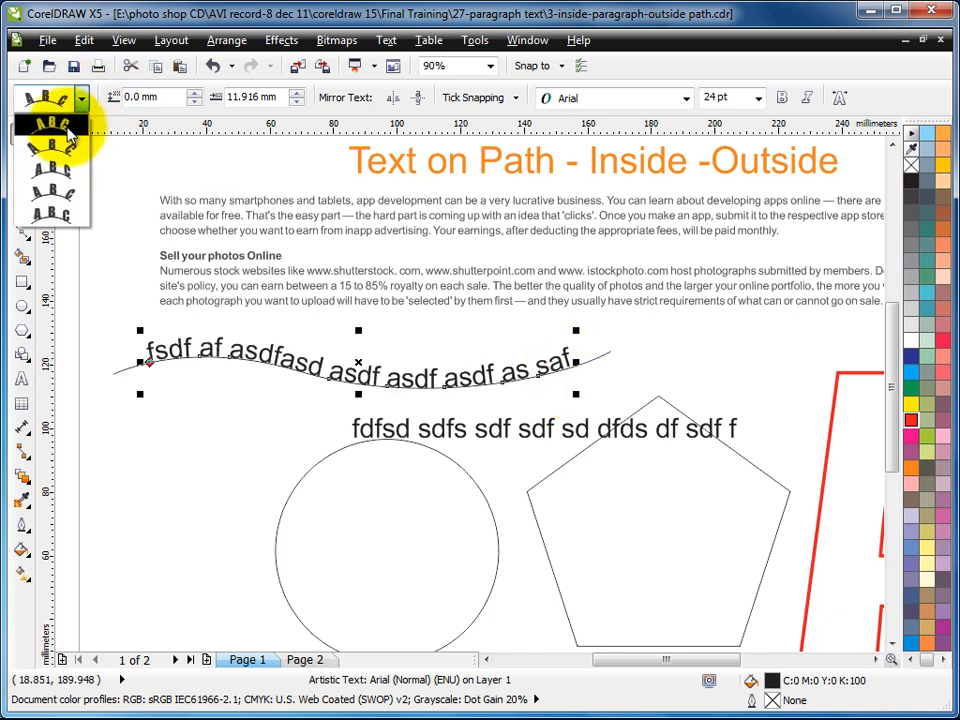
pyautogui.click(68, 128)
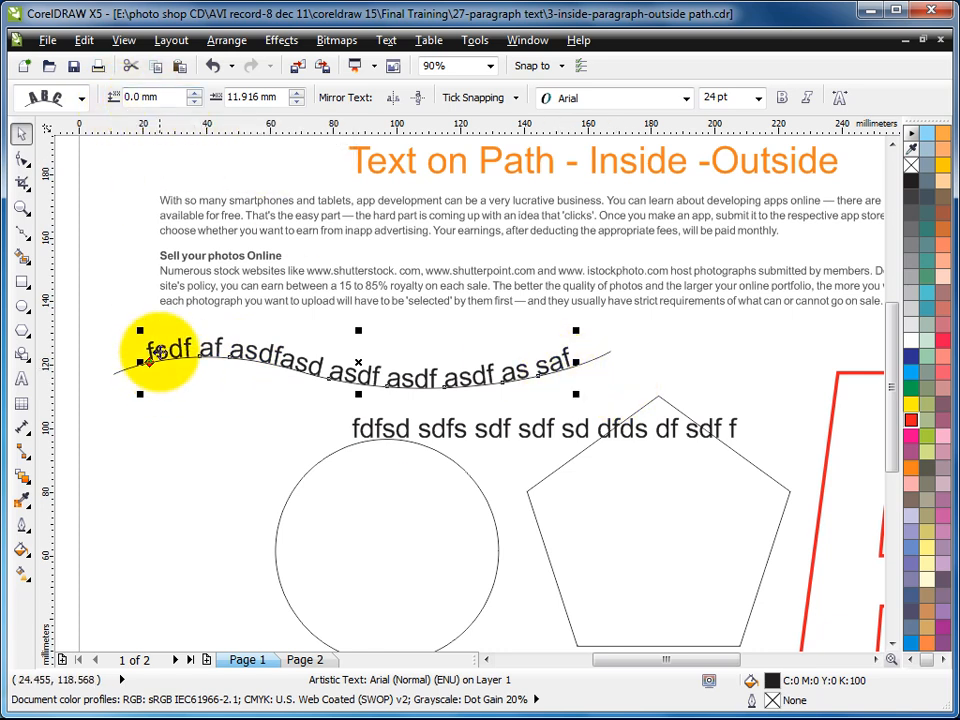
# Raise the text above the wavy curve to a distance from path of 3.5 mm.
pyautogui.click(195, 94)
pyautogui.click(195, 94)
pyautogui.click(195, 94)
pyautogui.click(195, 94)
pyautogui.click(195, 94)
pyautogui.click(195, 94)
pyautogui.click(195, 94)
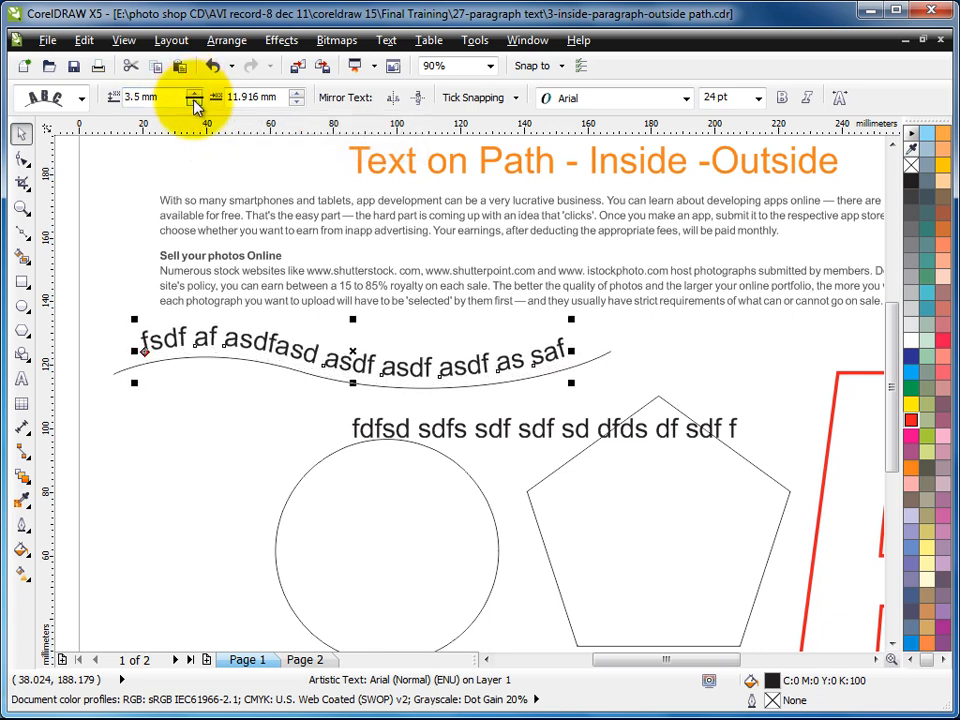
# Lower the text beneath the wavy curve to a distance from path of -7.5 mm.
pyautogui.click(195, 101)
pyautogui.click(195, 101)
pyautogui.click(195, 101)
pyautogui.click(195, 101)
pyautogui.click(195, 101)
pyautogui.click(195, 101)
pyautogui.click(195, 101)
pyautogui.click(195, 101)
pyautogui.click(195, 101)
pyautogui.click(195, 101)
pyautogui.click(195, 101)
pyautogui.click(195, 101)
pyautogui.click(195, 101)
pyautogui.click(195, 101)
pyautogui.click(195, 101)
pyautogui.click(195, 101)
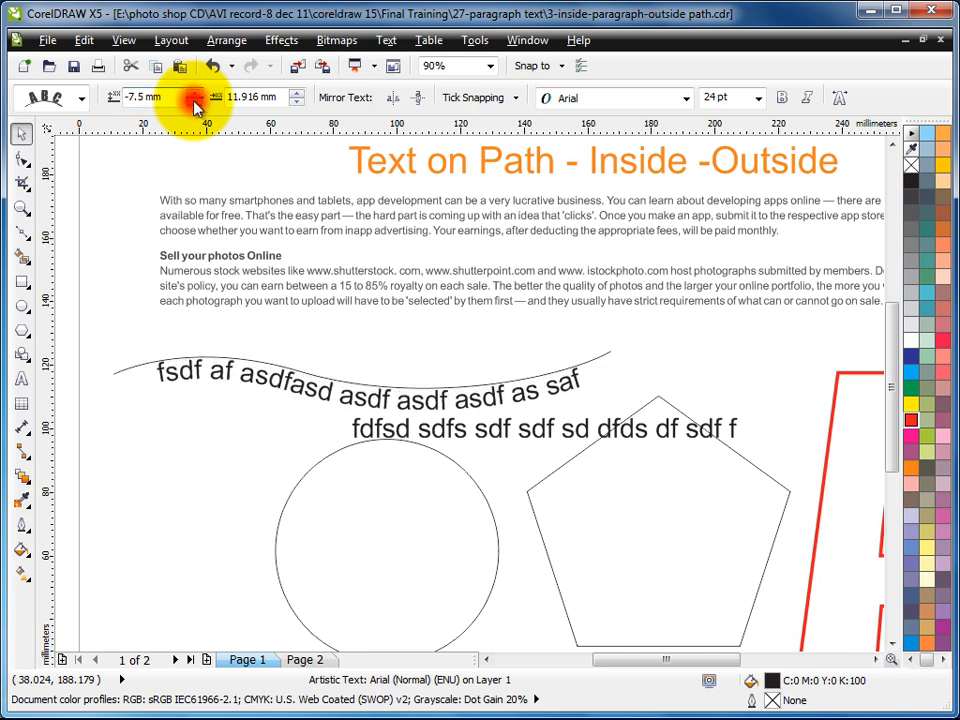
# Reposition the text above the wavy curve at a distance of 3.175 mm and an offset of 15.436 mm.
pyautogui.moveTo(160, 385); pyautogui.dragTo(145, 350)
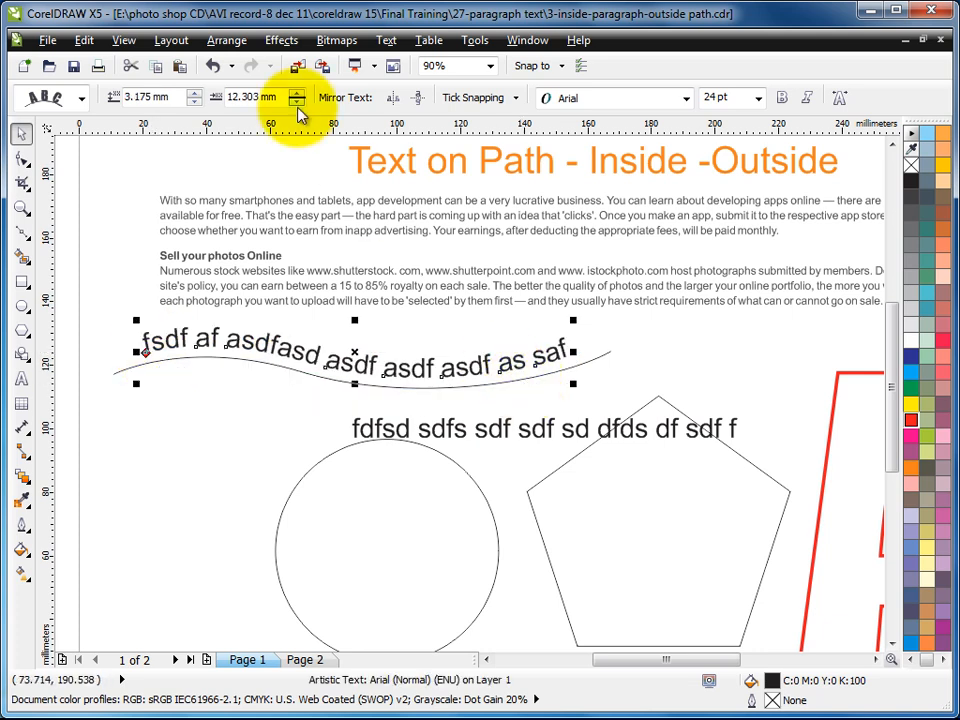
pyautogui.moveTo(145, 350)
pyautogui.mouseDown()
pyautogui.moveTo(129, 346)
pyautogui.moveTo(158, 350)
pyautogui.mouseUp()
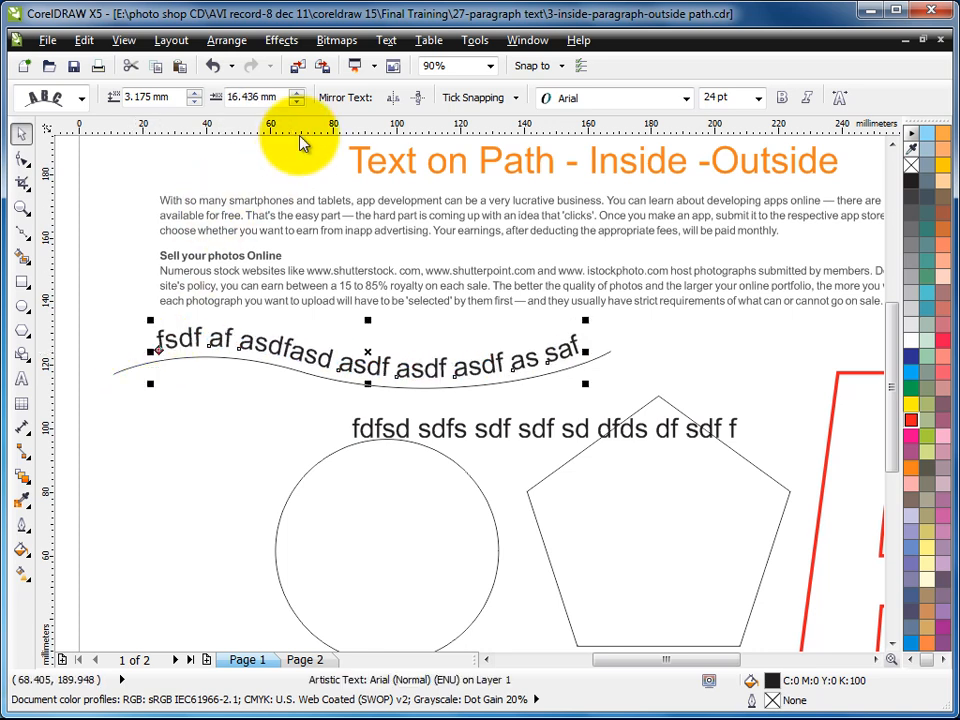
pyautogui.click(299, 94)
pyautogui.click(299, 94)
pyautogui.click(299, 94)
pyautogui.click(299, 94)
pyautogui.click(299, 94)
pyautogui.click(297, 102)
pyautogui.click(297, 102)
pyautogui.click(297, 102)
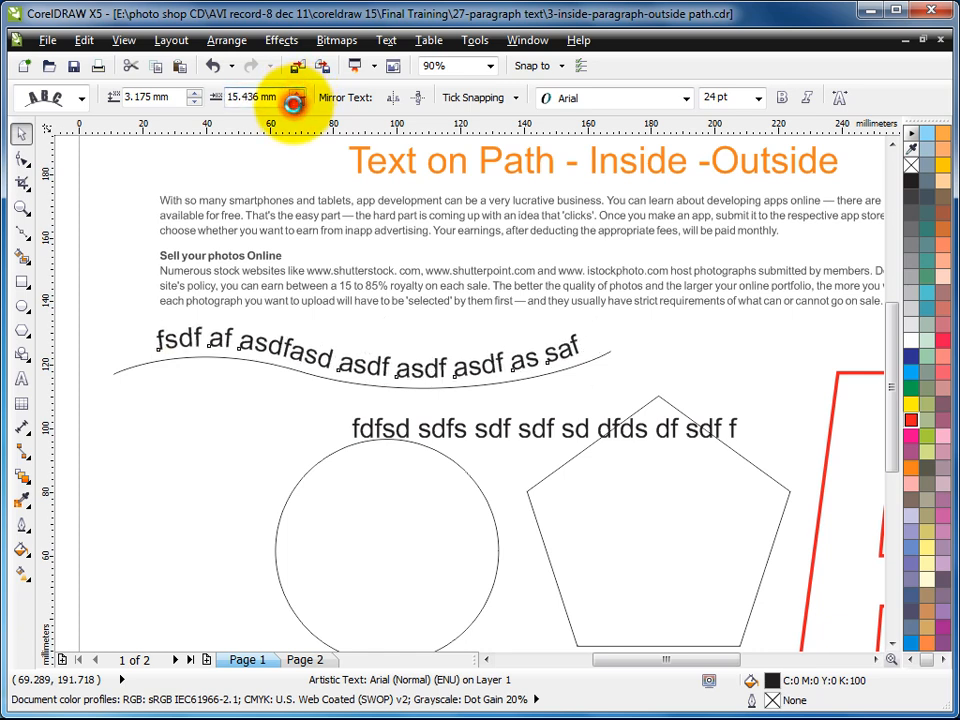
# Mirror the wavy curve's text horizontally and vertically, and restore it to its unmirrored form.
pyautogui.click(397, 100)
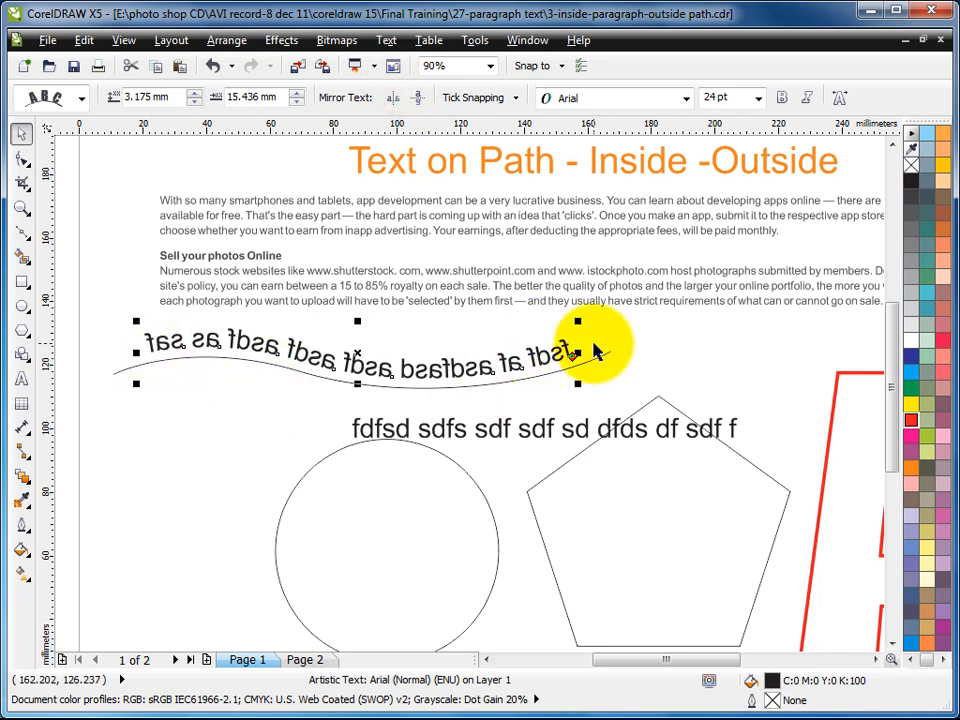
pyautogui.click(420, 104)
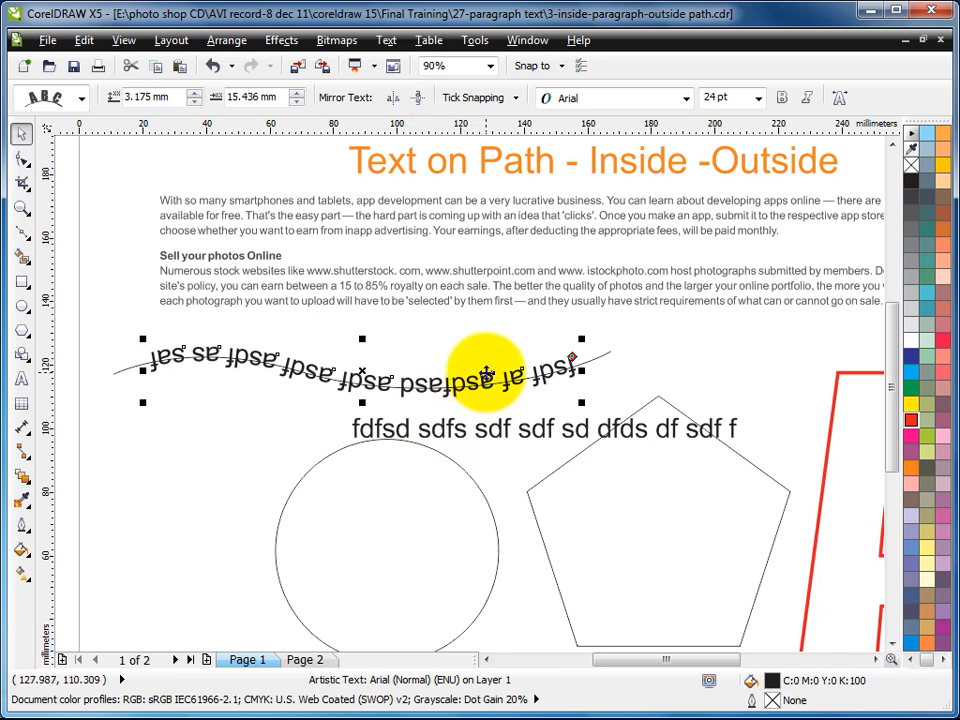
pyautogui.click(395, 104)
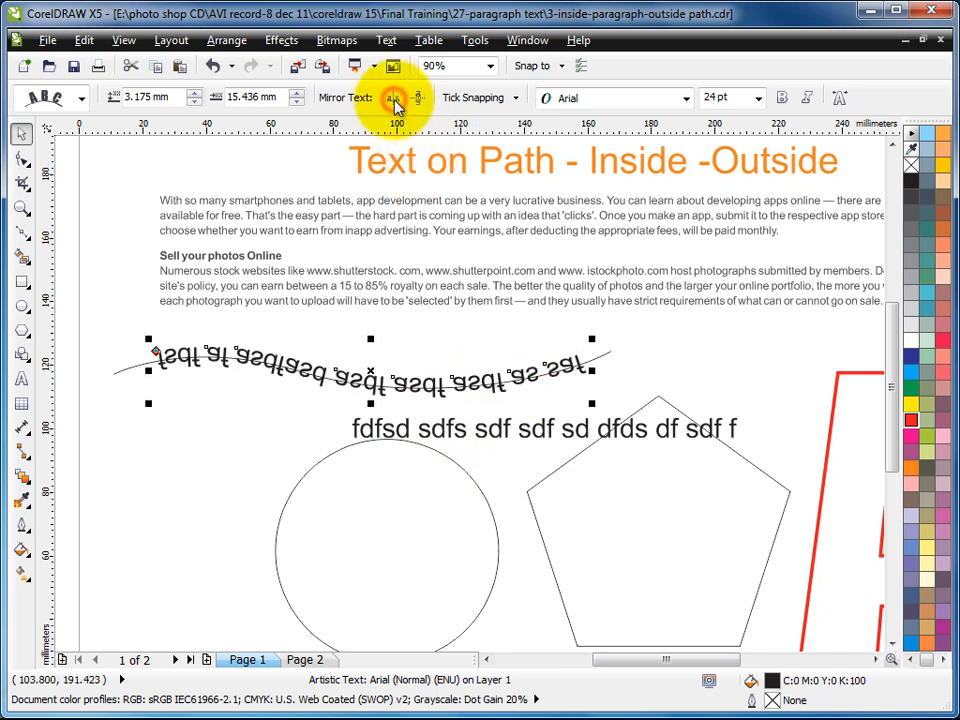
pyautogui.click(396, 100)
pyautogui.click(418, 100)
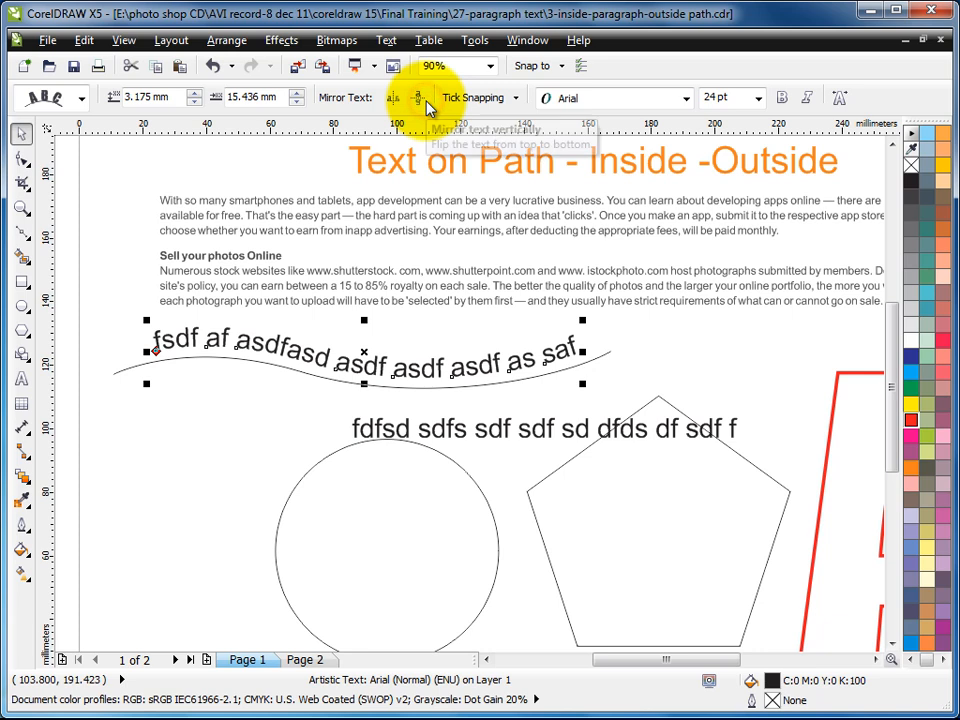
pyautogui.click(418, 100)
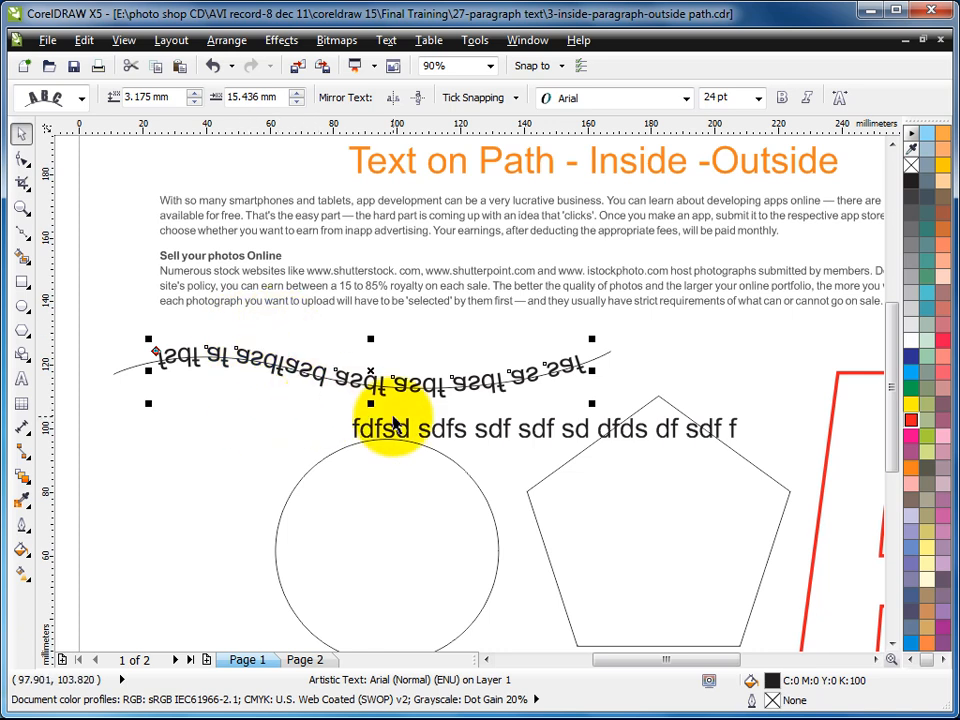
pyautogui.click(415, 97)
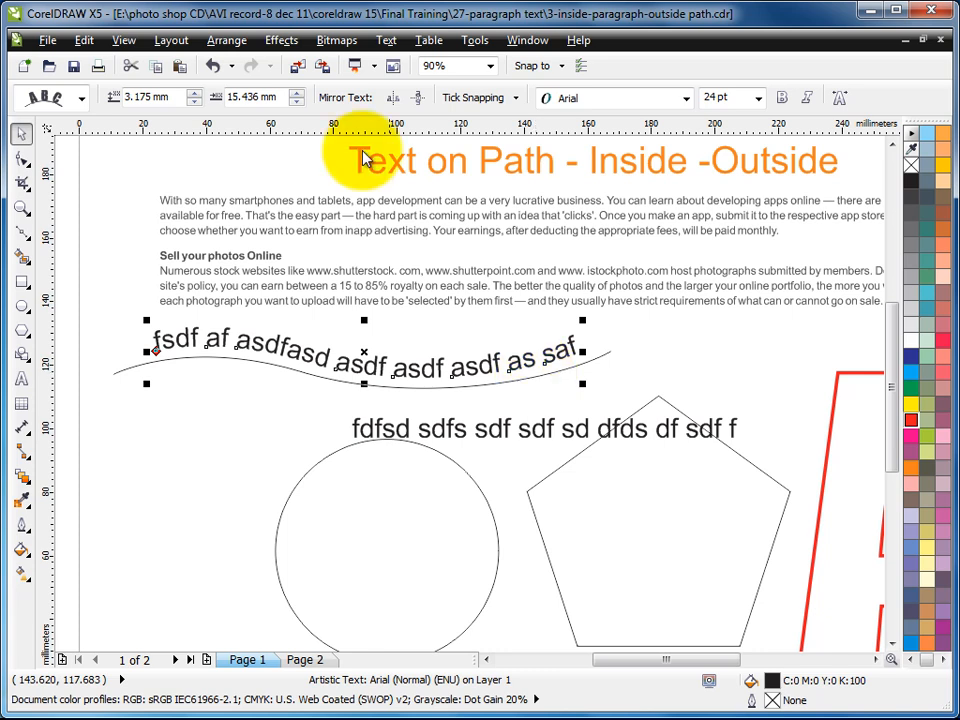
pyautogui.click(226, 40)
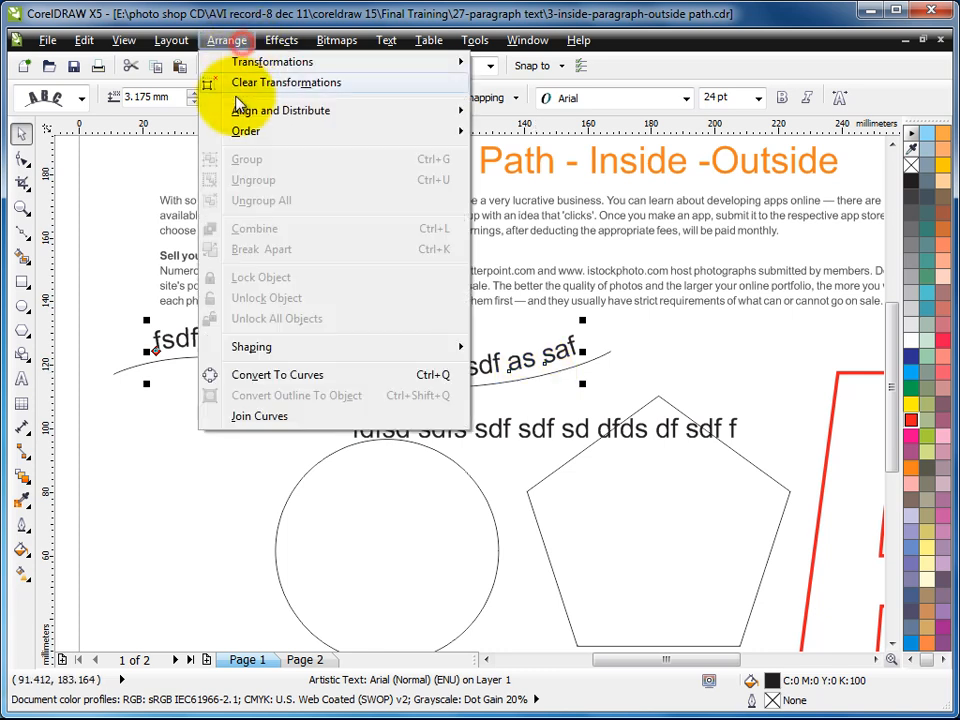
pyautogui.moveTo(455, 347)
pyautogui.click(655, 335)
pyautogui.click(300, 405)
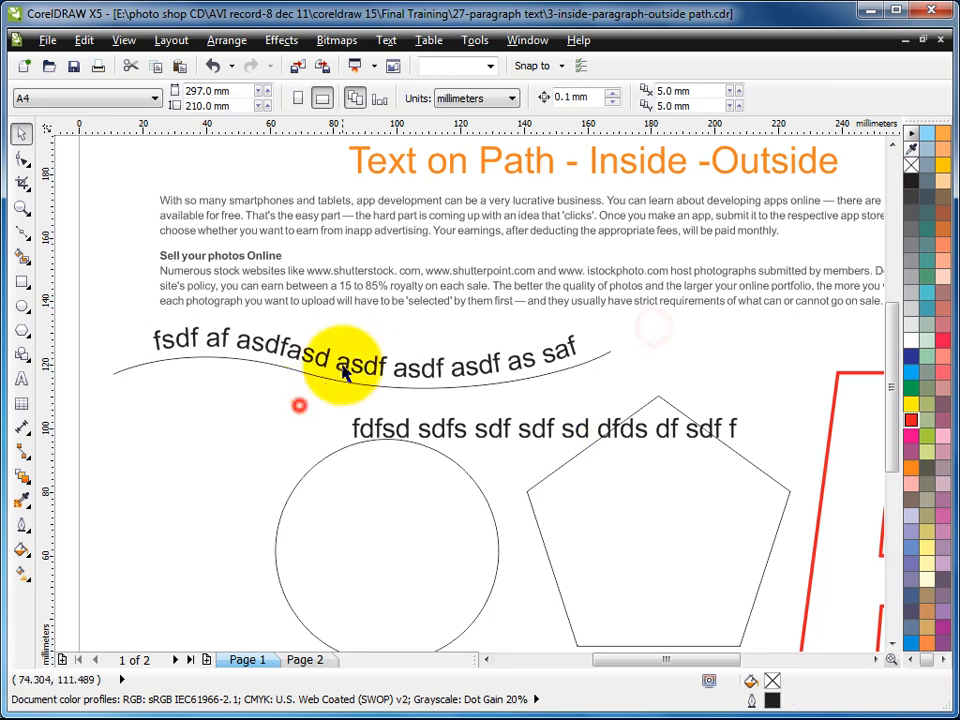
# Select the text together with its wavy path and break the text apart from the curve.
pyautogui.click(352, 357)
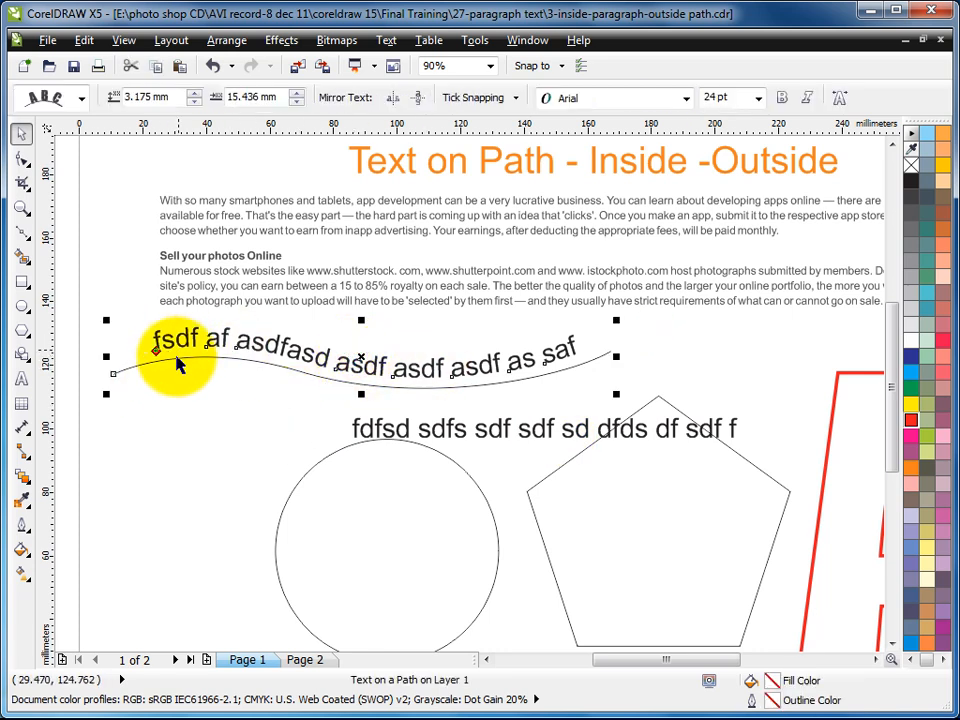
pyautogui.click(226, 40)
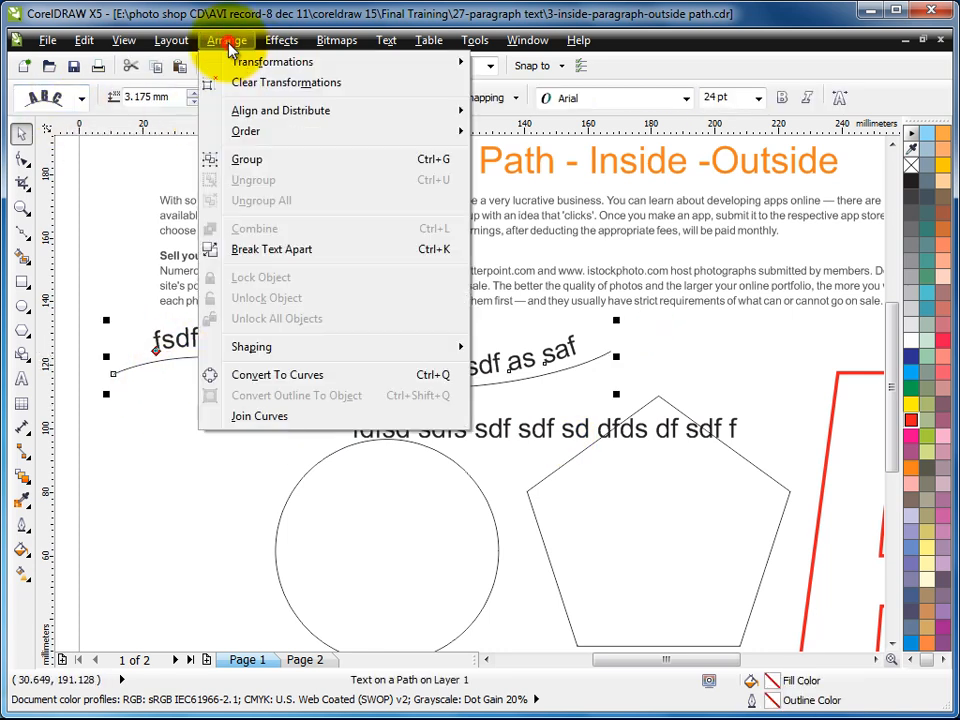
pyautogui.click(300, 258)
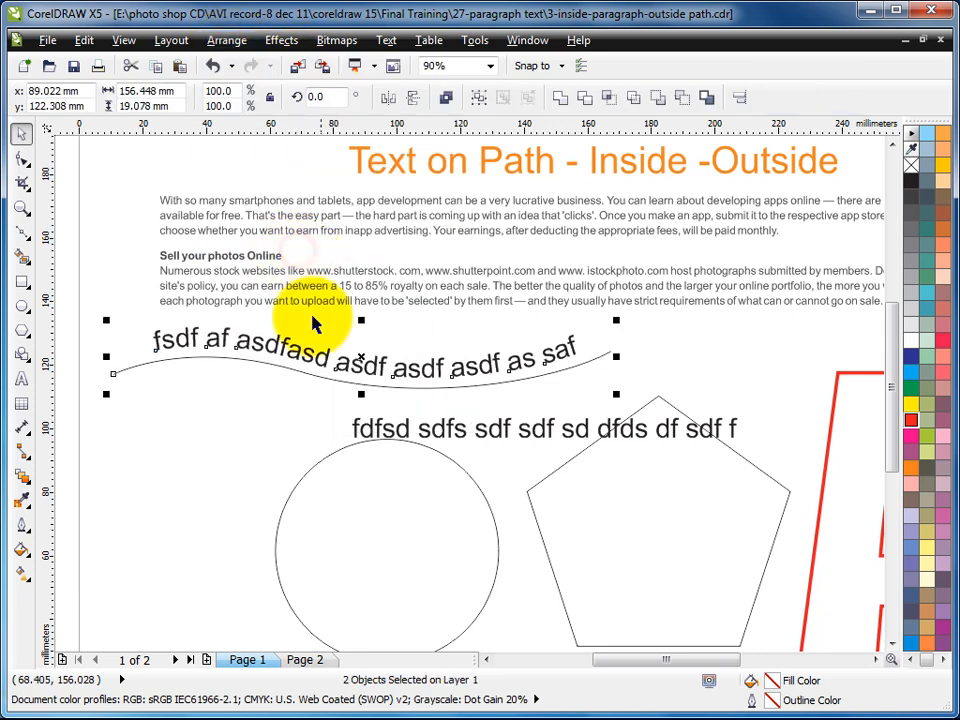
pyautogui.click(708, 343)
pyautogui.click(560, 350)
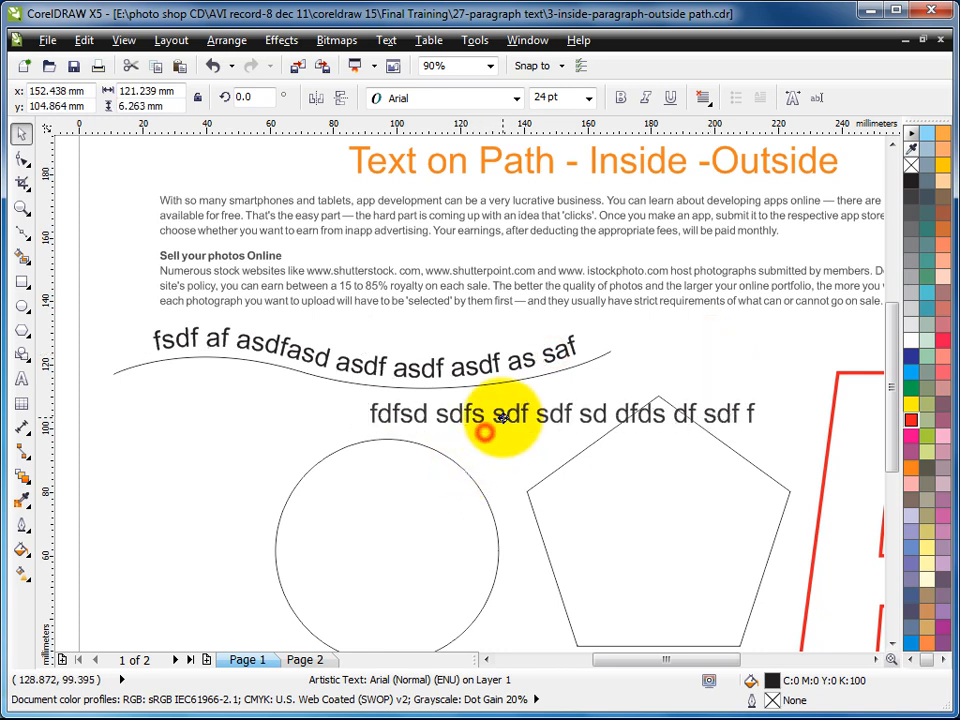
# Nudge the straight text line up and right, and duplicate the circle as a smaller concentric circle inside it.
pyautogui.moveTo(489, 429); pyautogui.dragTo(507, 414)
pyautogui.click(441, 458)
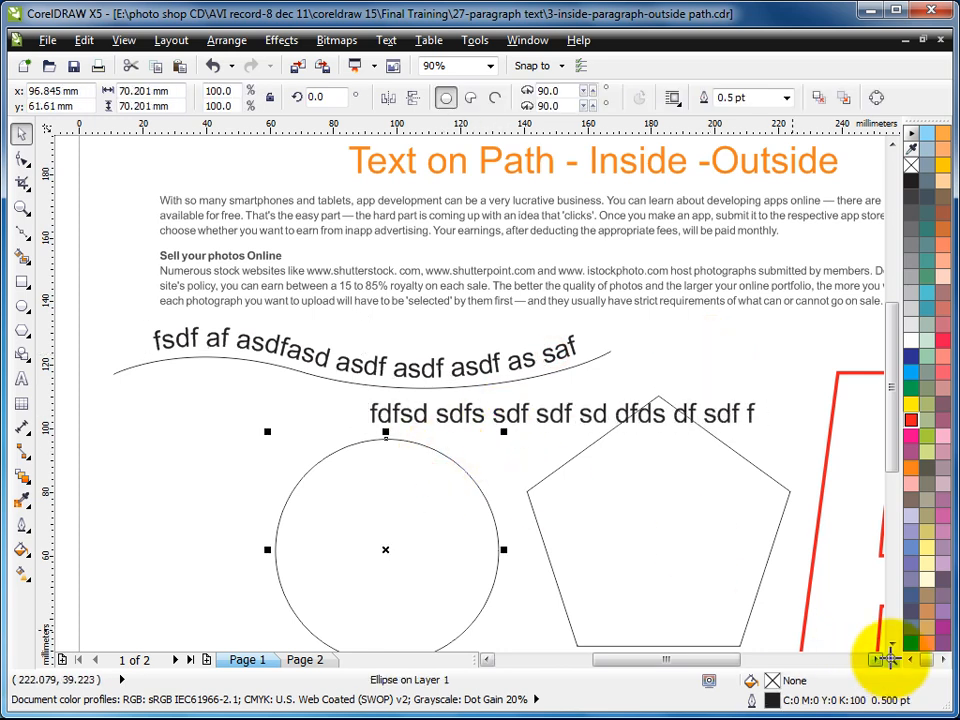
pyautogui.click(891, 644)
pyautogui.moveTo(502, 387); pyautogui.dragTo(495, 418)
# Move the straight text line left so that it starts above the two concentric circles.
pyautogui.click(477, 376)
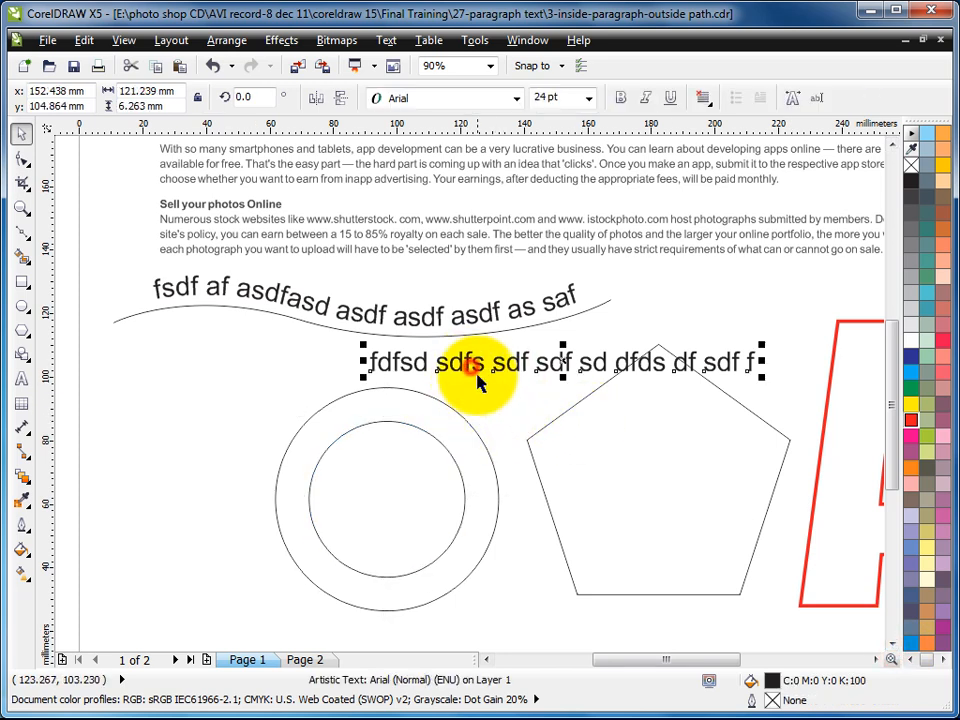
pyautogui.moveTo(497, 364); pyautogui.dragTo(383, 364)
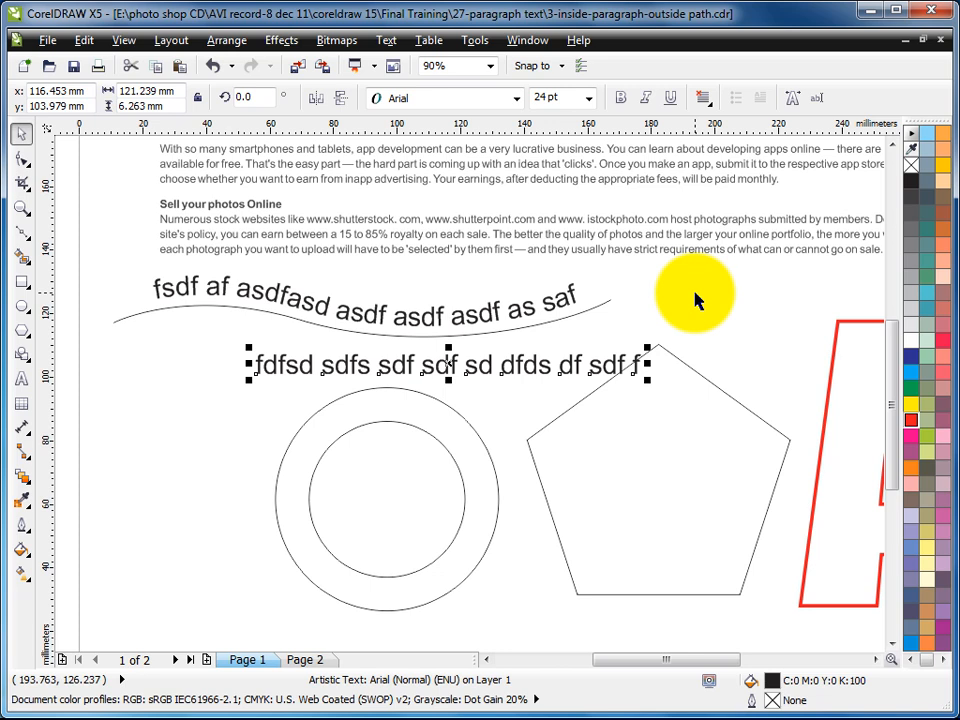
# Shift the straight text line about 10 mm further left and slightly down, just above the outer circle, and select the pentagon.
pyautogui.moveTo(478, 372); pyautogui.dragTo(446, 376)
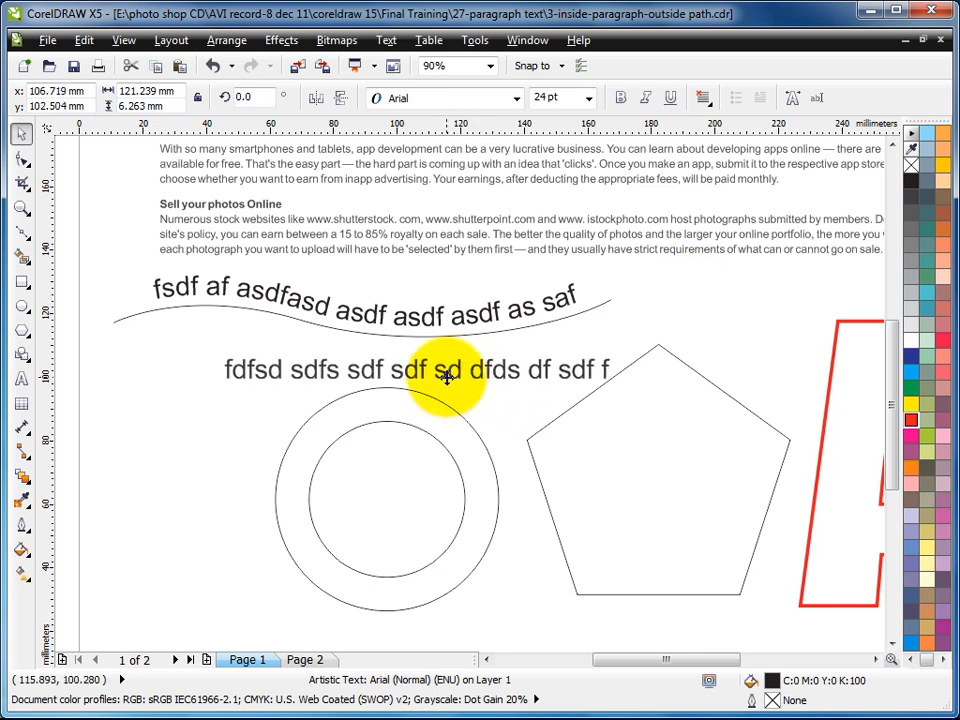
pyautogui.click(679, 357)
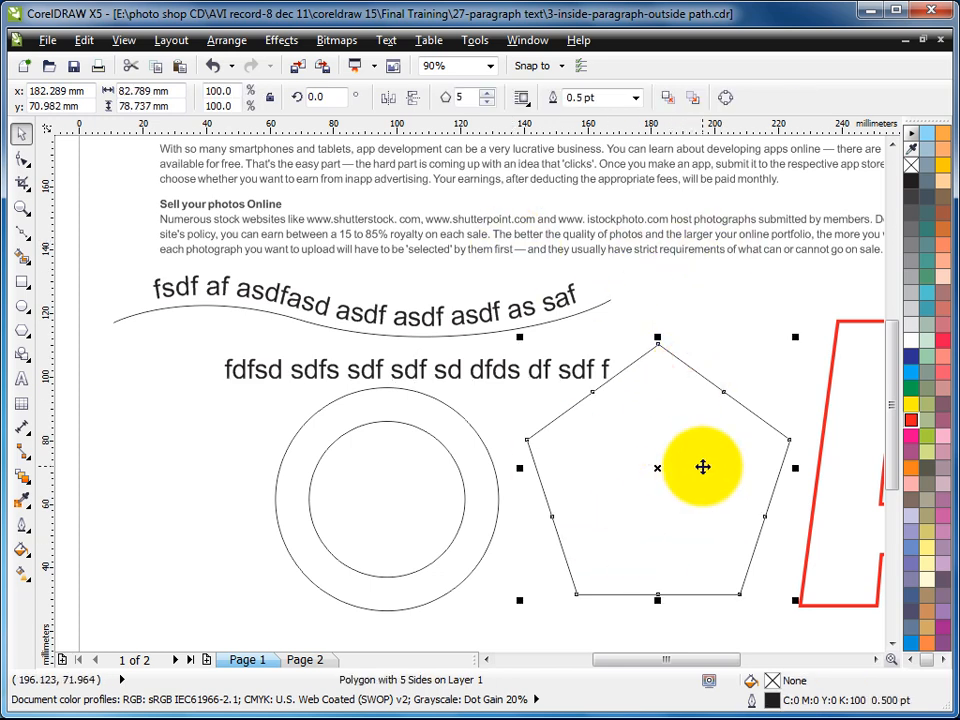
pyautogui.press('F4')
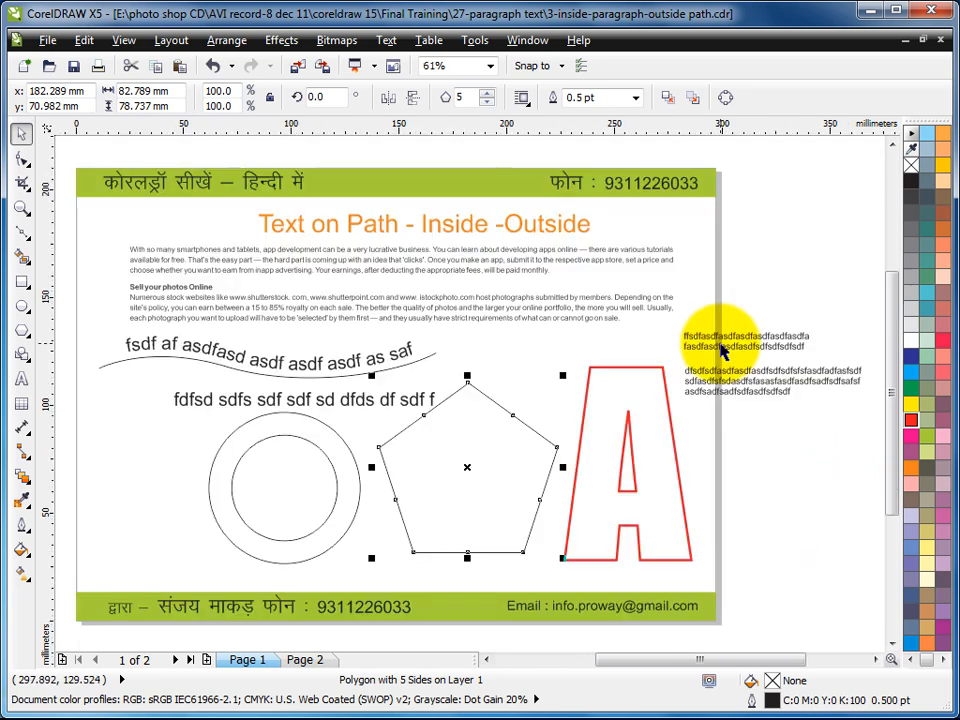
# Widen the upper paragraph text frame beside the red letter A to about 73 mm, keeping its left edge in place.
pyautogui.click(728, 260)
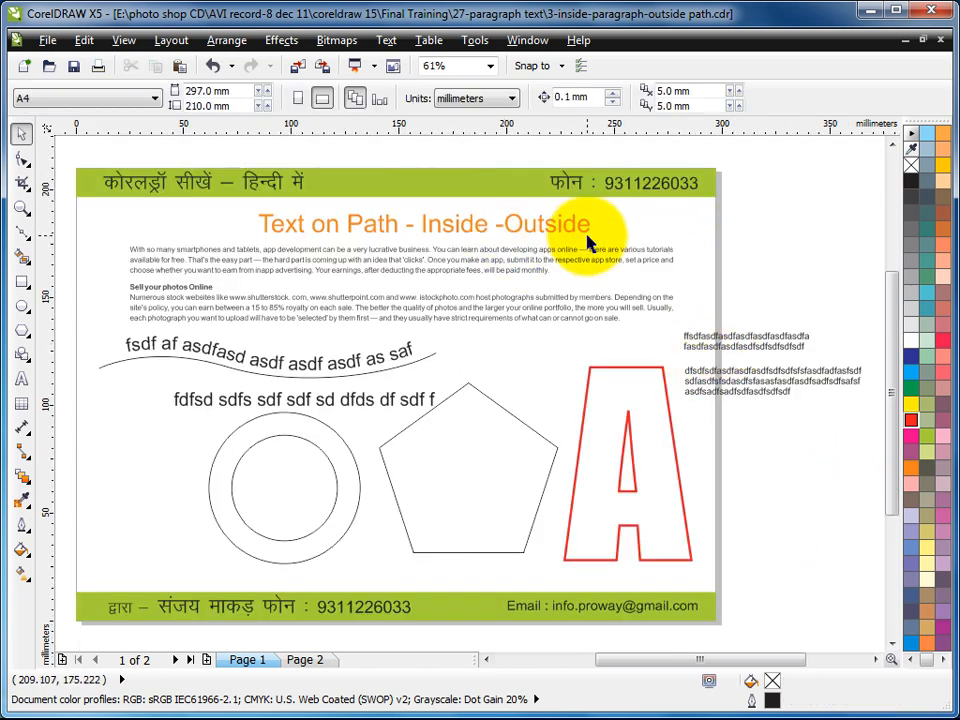
pyautogui.click(708, 340)
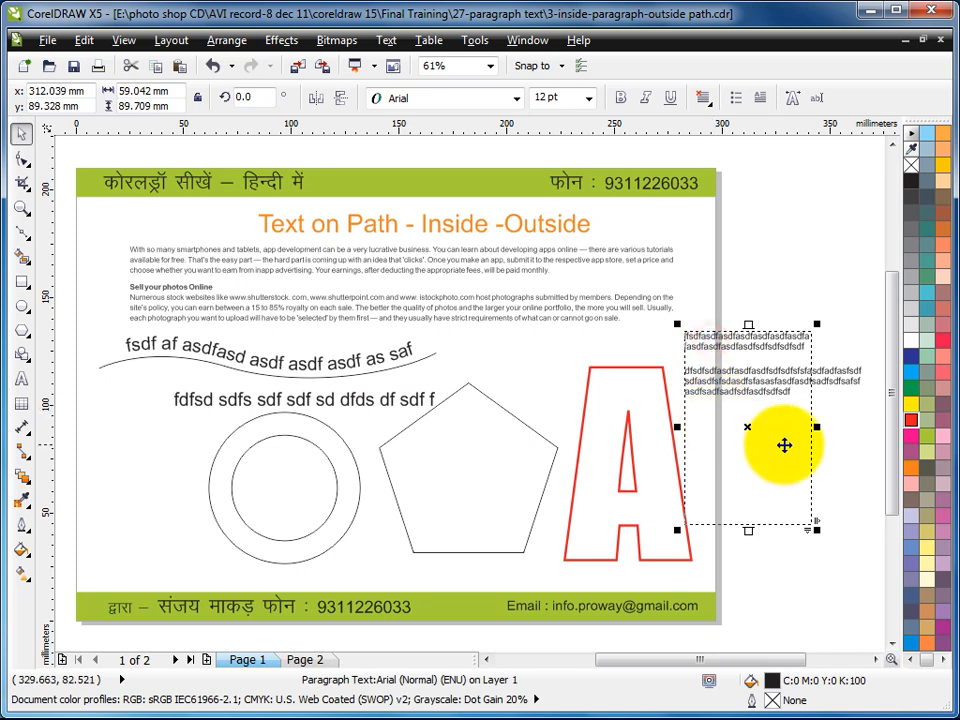
pyautogui.moveTo(817, 428); pyautogui.dragTo(847, 428)
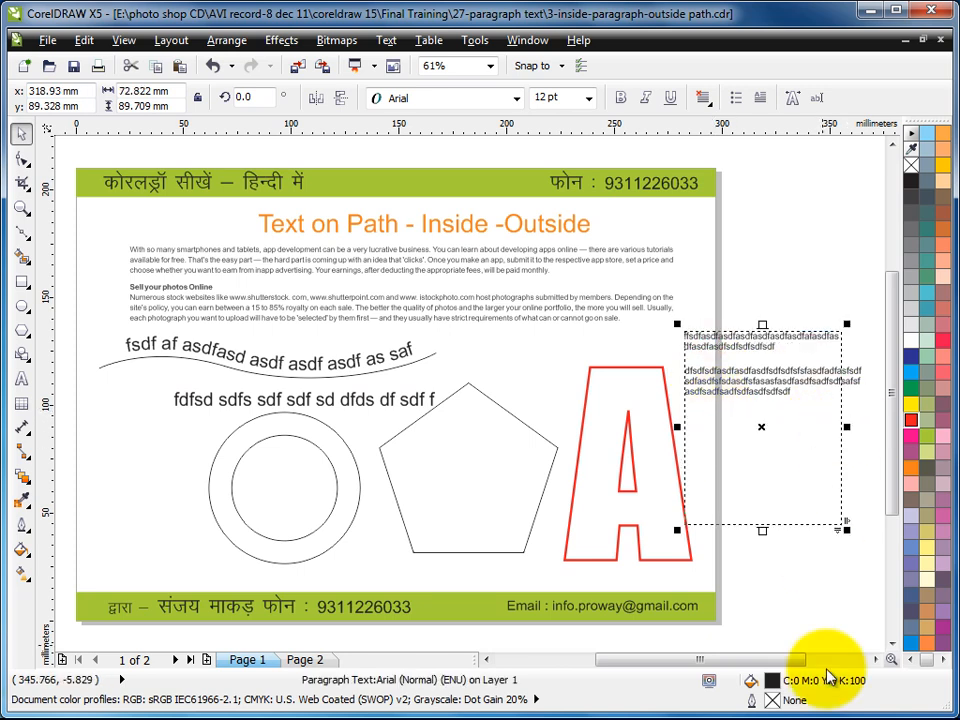